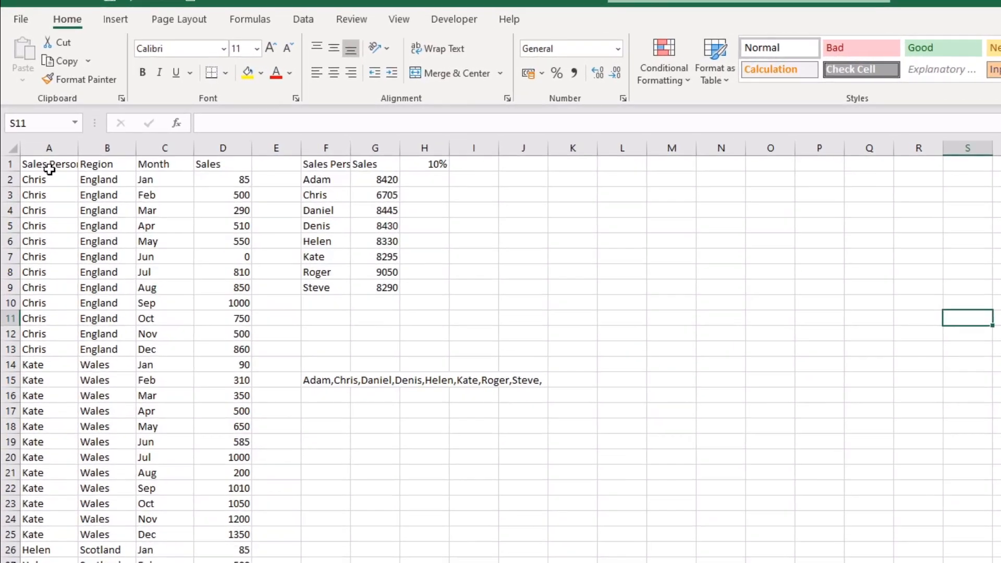
Step: Review the recommended PivotTables for the sales data in columns A to D and insert Sum of Sales by Region
{"action": "scroll", "coordinate": [156, 521], "scroll_direction": "down", "scroll_amount": 6}
{"action": "scroll", "coordinate": [141, 537], "scroll_direction": "up", "scroll_amount": 6}
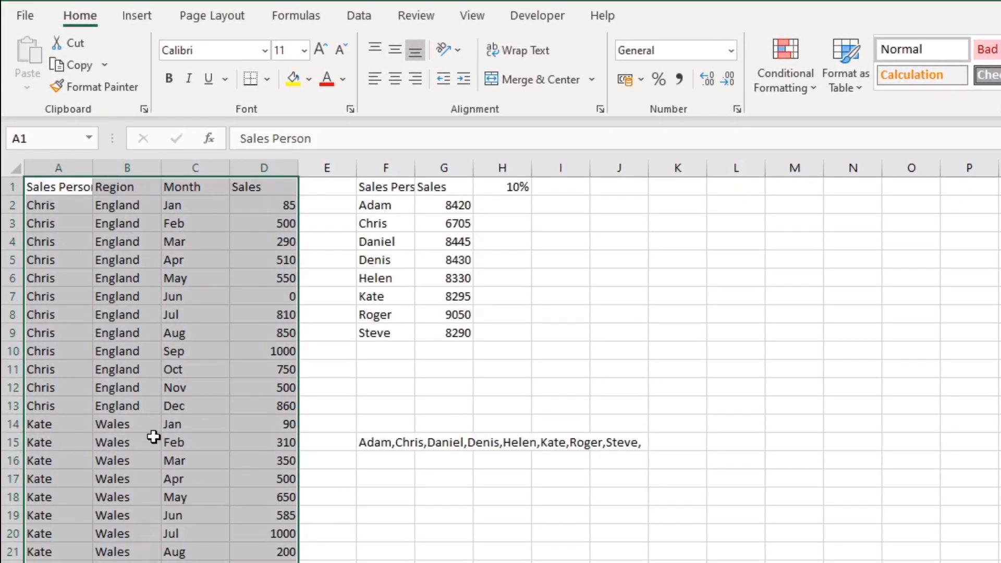
{"action": "left_click", "coordinate": [129, 245]}
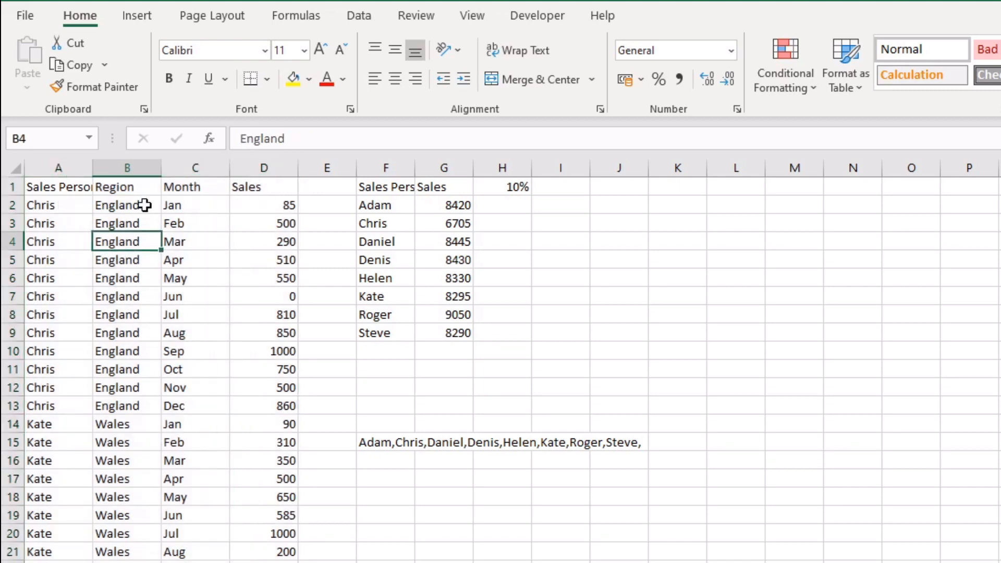
{"action": "left_click", "coordinate": [140, 17]}
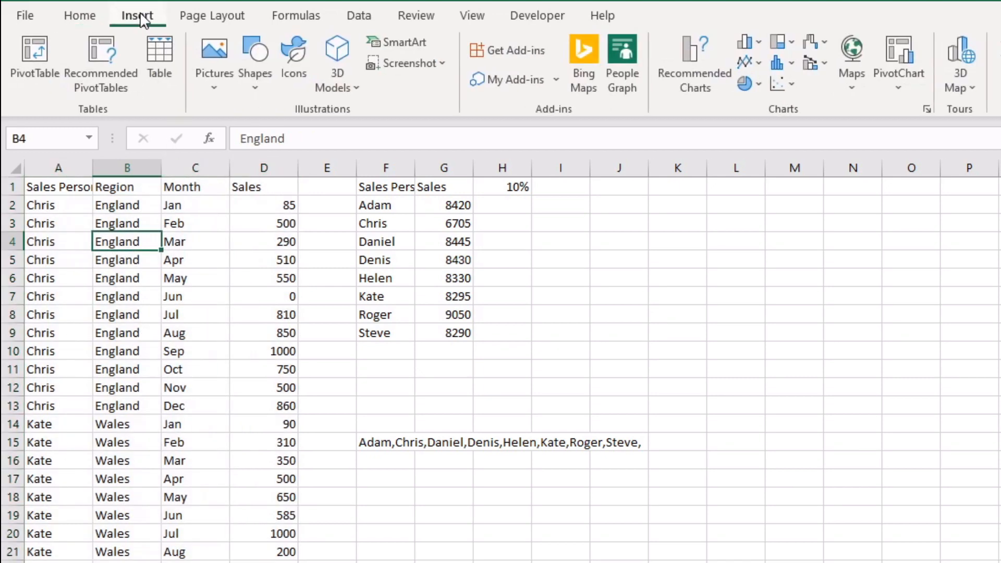
{"action": "left_click", "coordinate": [81, 16]}
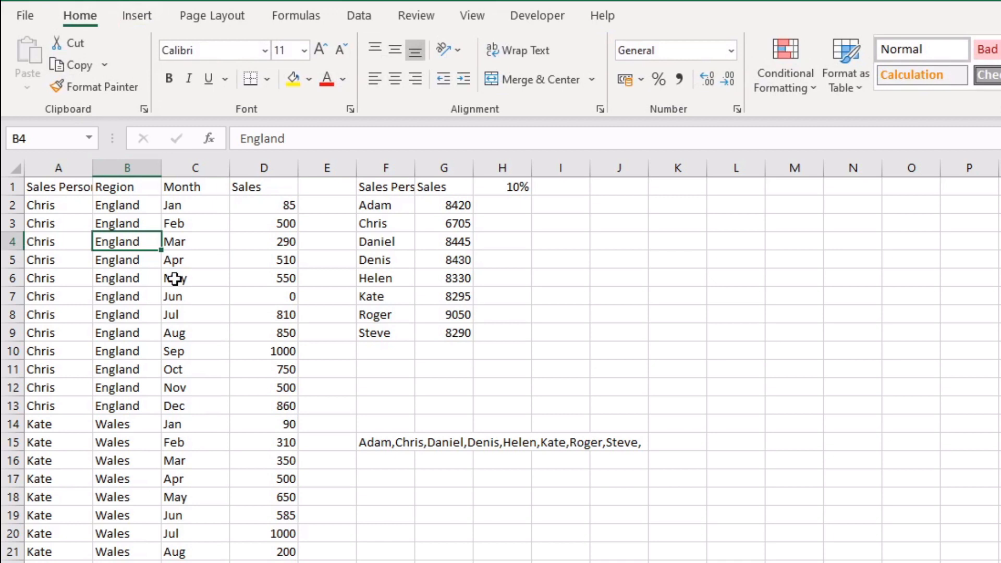
{"action": "left_click", "coordinate": [138, 18]}
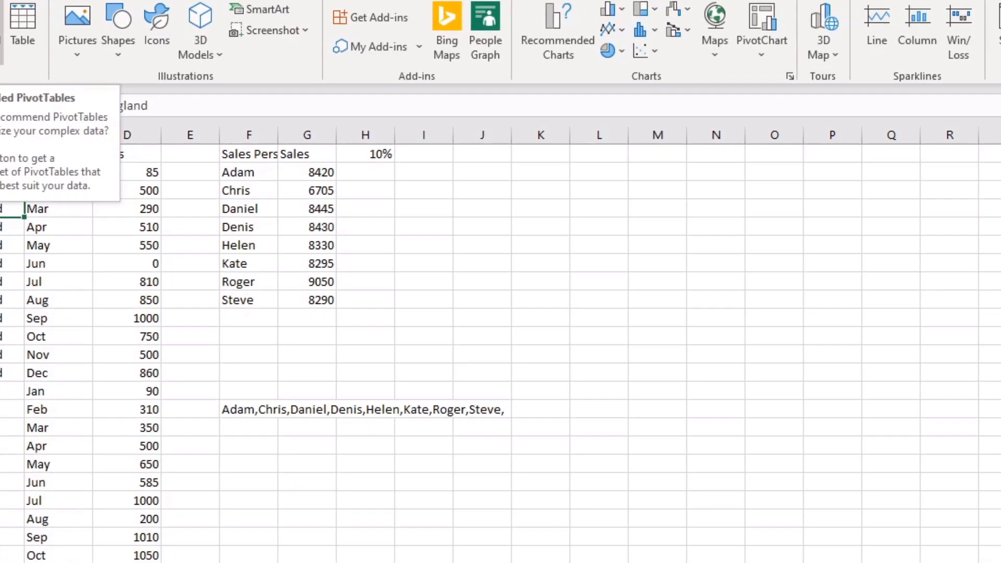
{"action": "left_click", "coordinate": [101, 83]}
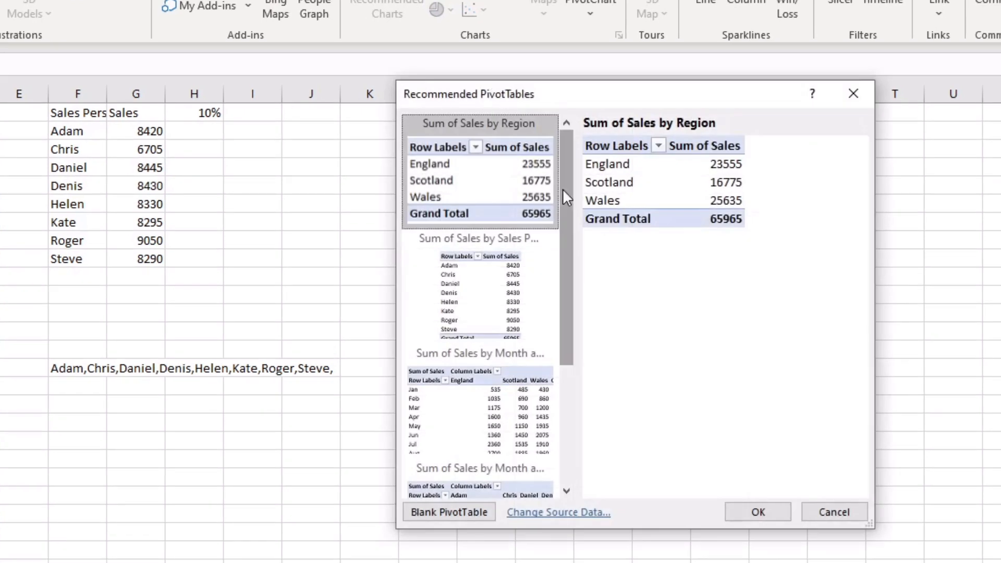
{"action": "left_click_drag", "start_coordinate": [564, 217], "coordinate": [593, 164]}
{"action": "scroll", "coordinate": [514, 281], "scroll_direction": "down", "scroll_amount": 3}
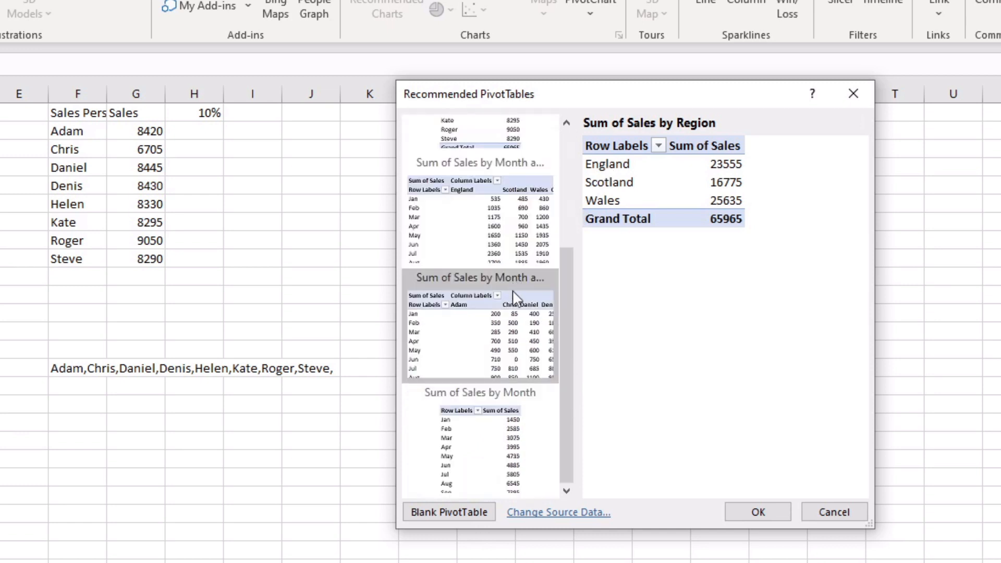
{"action": "scroll", "coordinate": [537, 198], "scroll_direction": "up", "scroll_amount": 4}
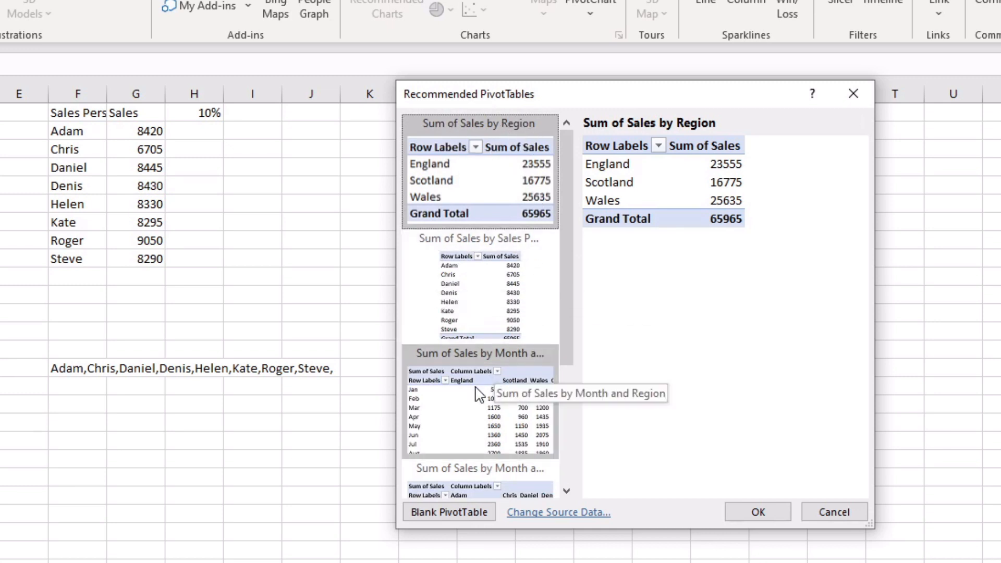
{"action": "scroll", "coordinate": [511, 397], "scroll_direction": "down", "scroll_amount": 3}
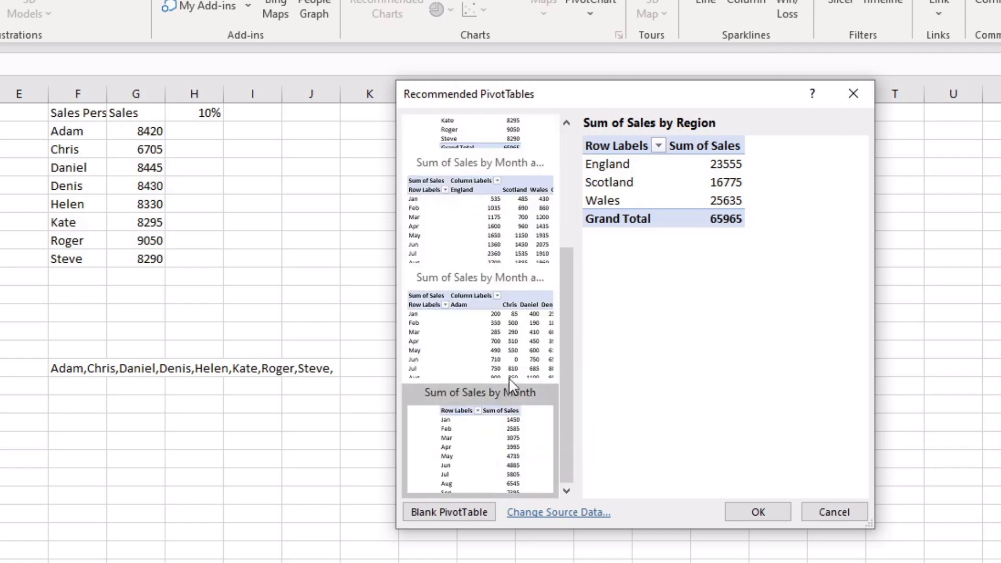
{"action": "scroll", "coordinate": [522, 365], "scroll_direction": "up", "scroll_amount": 3}
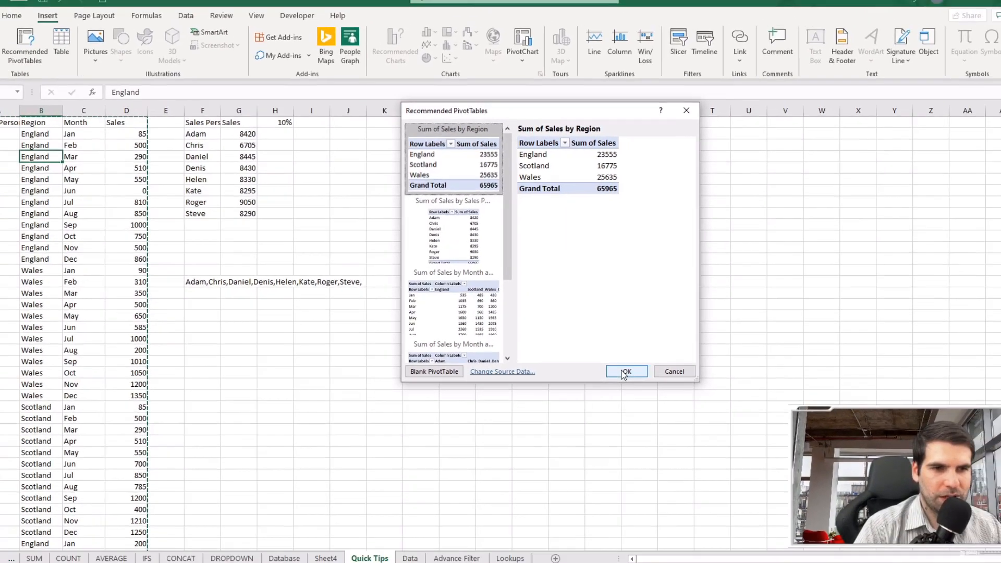
{"action": "left_click", "coordinate": [624, 371]}
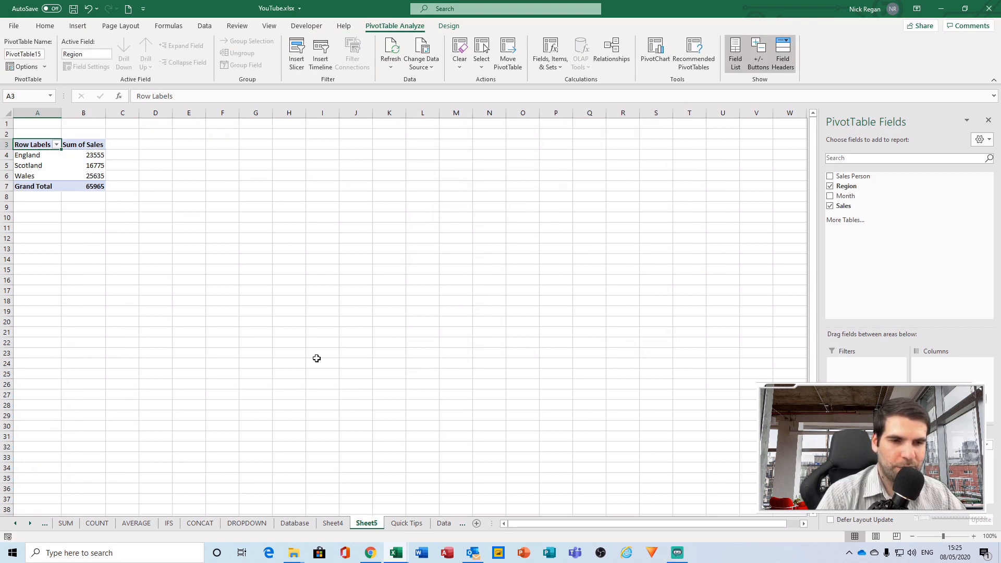
Step: On the Quick Tips sheet, preview the Quick Analysis formatting, chart, total, table and sparkline options for the sales summary in F1:G9
{"action": "left_click", "coordinate": [400, 526]}
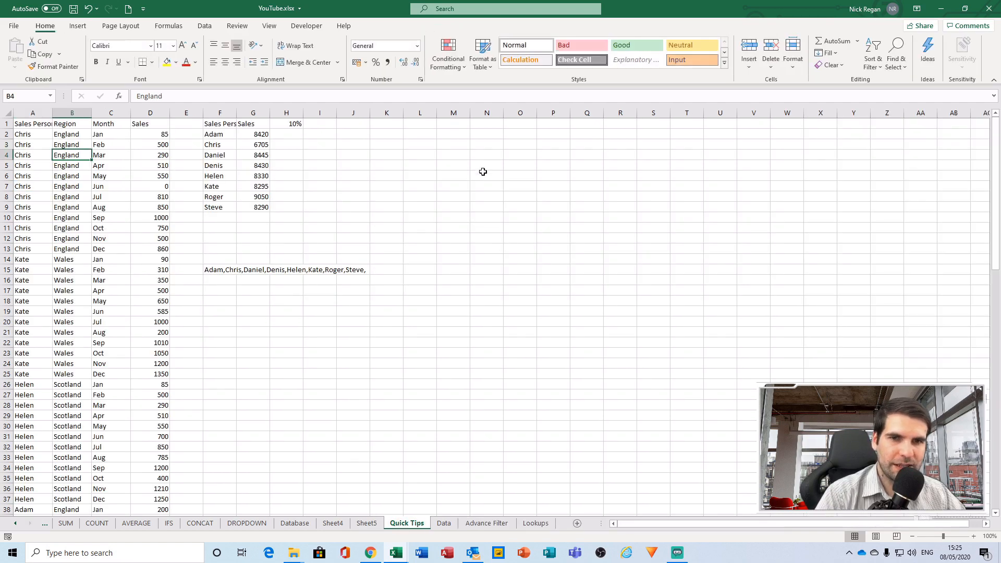
{"action": "left_click", "coordinate": [443, 166]}
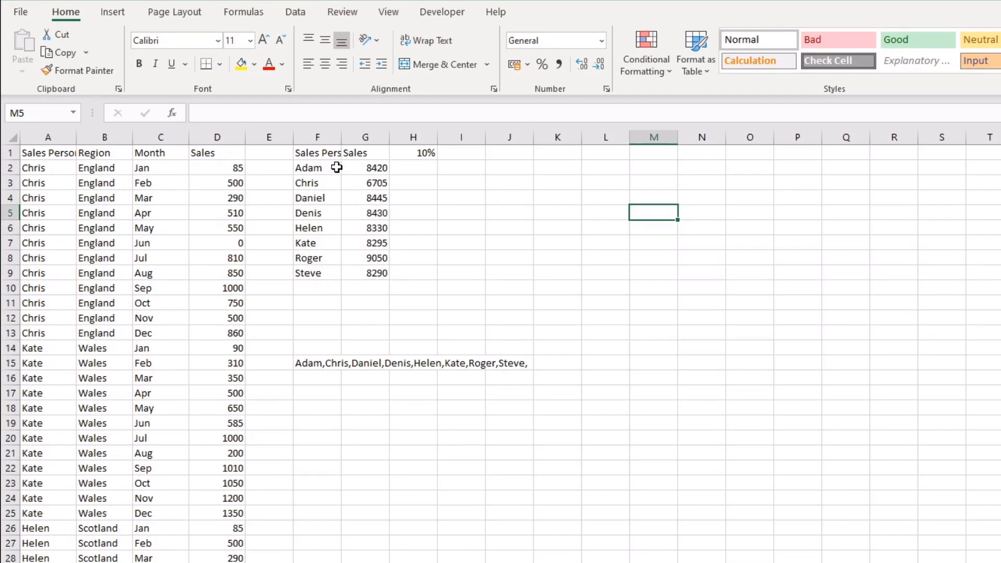
{"action": "left_click_drag", "start_coordinate": [267, 134], "coordinate": [300, 156]}
{"action": "left_click_drag", "start_coordinate": [353, 174], "coordinate": [372, 275]}
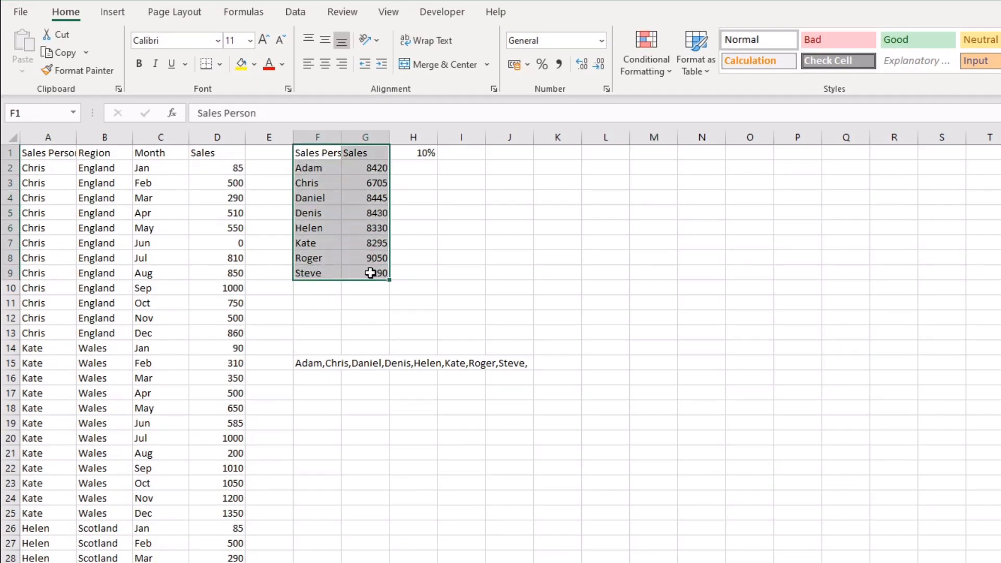
{"action": "left_click", "coordinate": [56, 221]}
{"action": "left_click_drag", "start_coordinate": [55, 221], "coordinate": [229, 351]}
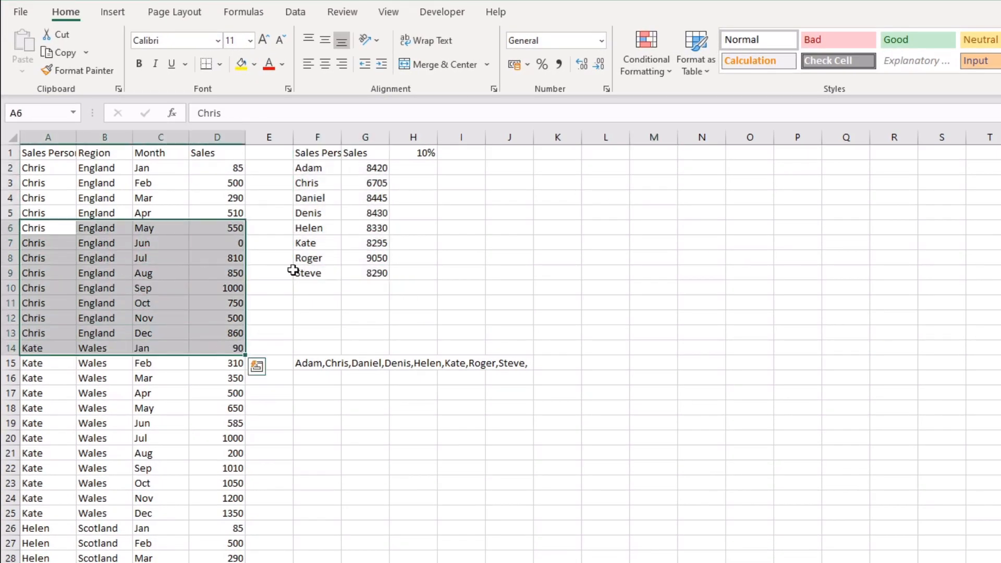
{"action": "left_click_drag", "start_coordinate": [311, 152], "coordinate": [377, 273]}
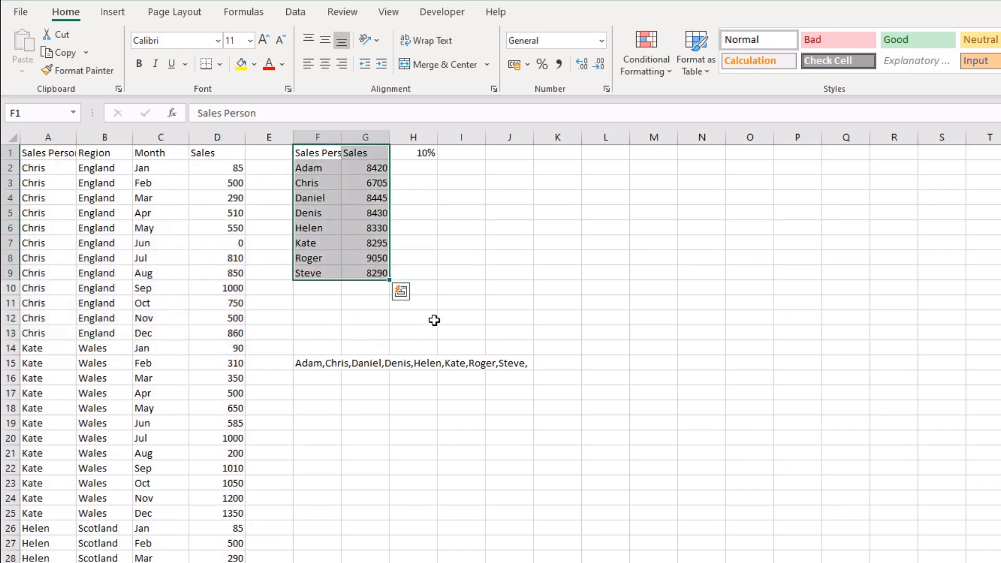
{"action": "left_click", "coordinate": [400, 294]}
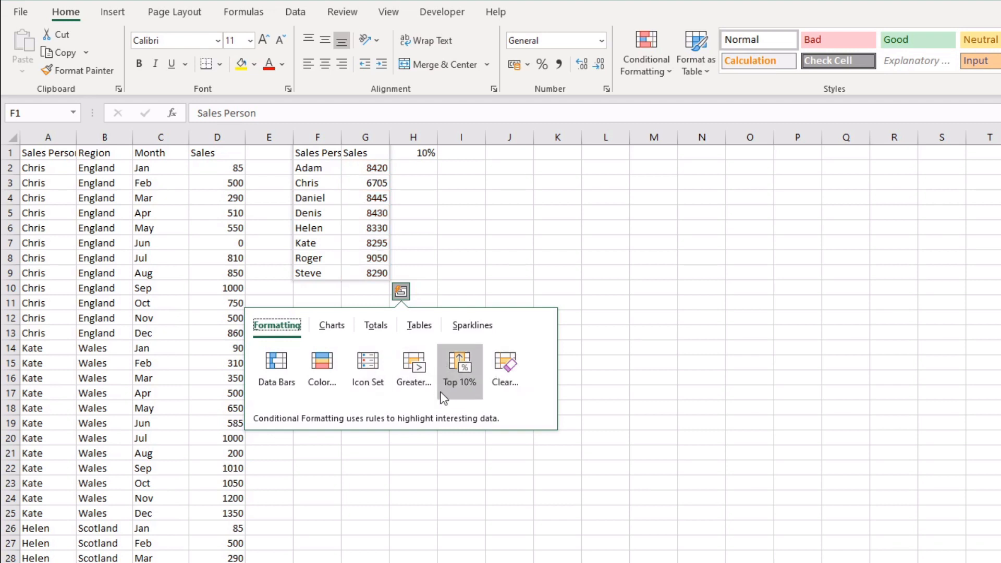
{"action": "left_click", "coordinate": [333, 327]}
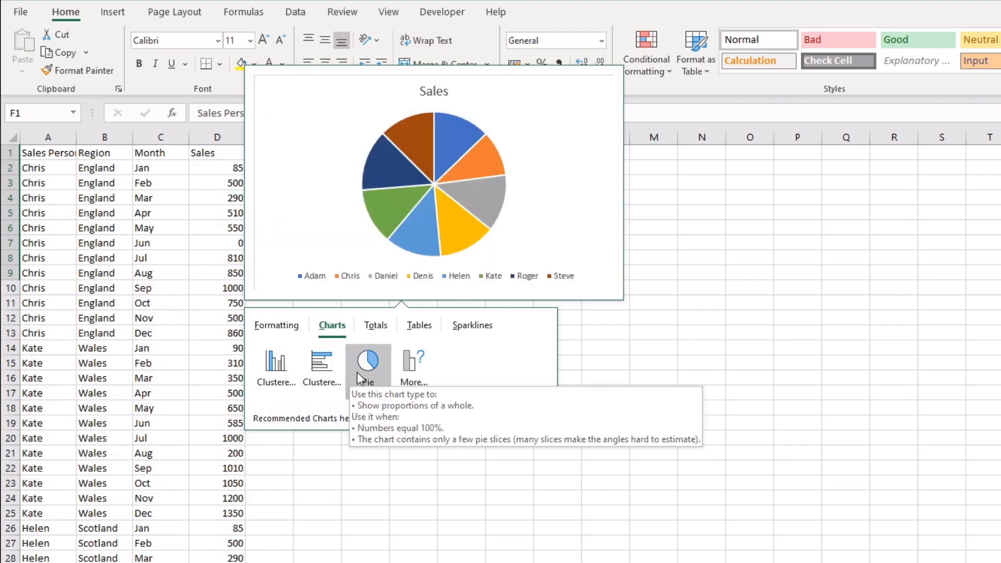
{"action": "left_click", "coordinate": [380, 327]}
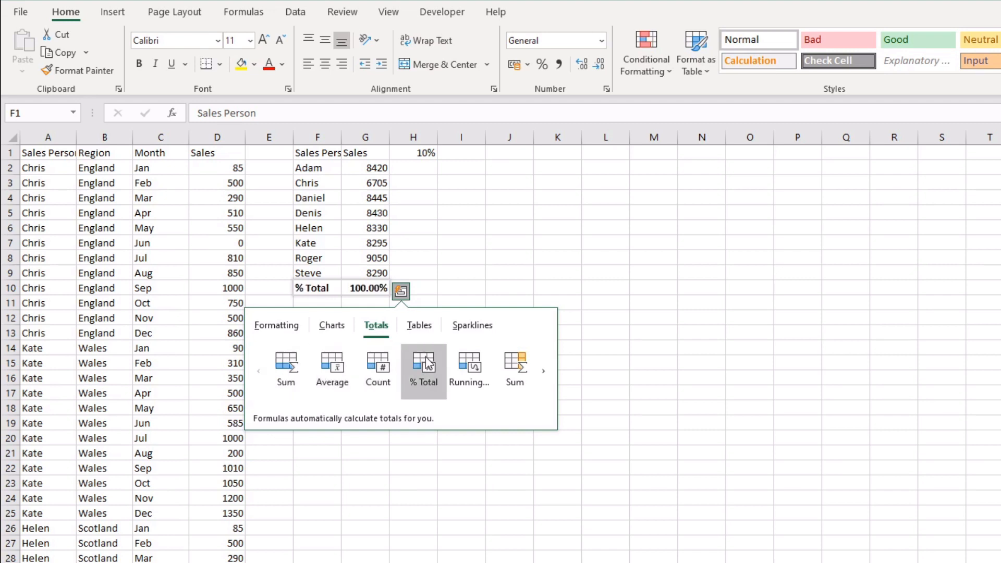
{"action": "left_click", "coordinate": [418, 328]}
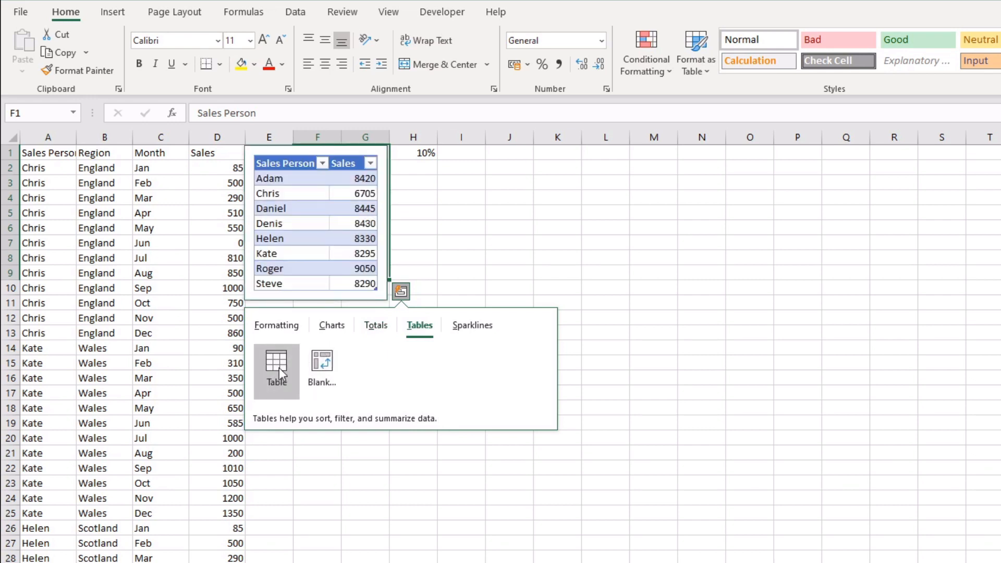
{"action": "left_click", "coordinate": [468, 327]}
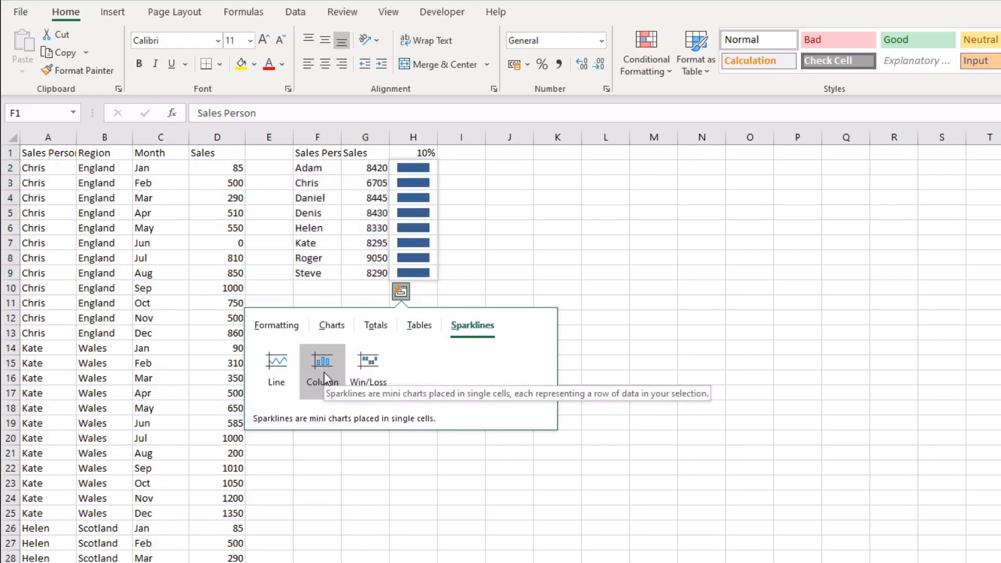
Step: Add a Sum total row beneath the sales summary using Quick Analysis
{"action": "left_click", "coordinate": [339, 327]}
{"action": "left_click", "coordinate": [376, 326]}
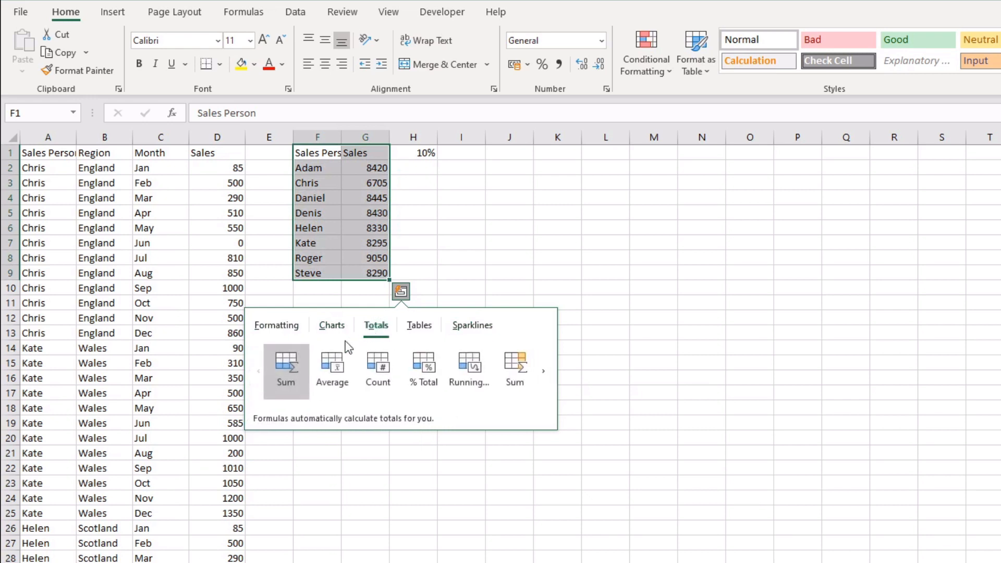
{"action": "left_click", "coordinate": [295, 369]}
{"action": "left_click", "coordinate": [477, 270]}
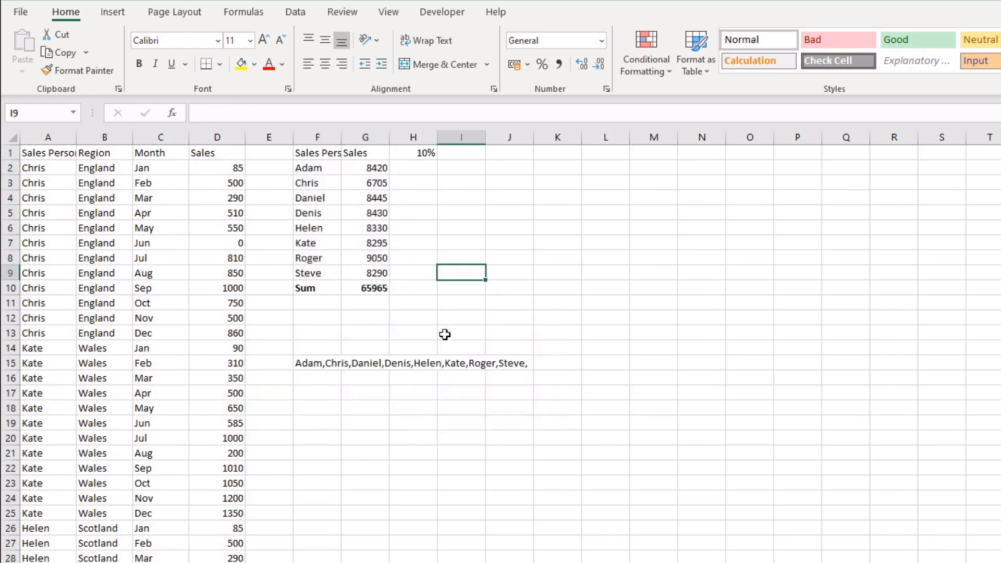
{"action": "left_click", "coordinate": [336, 303]}
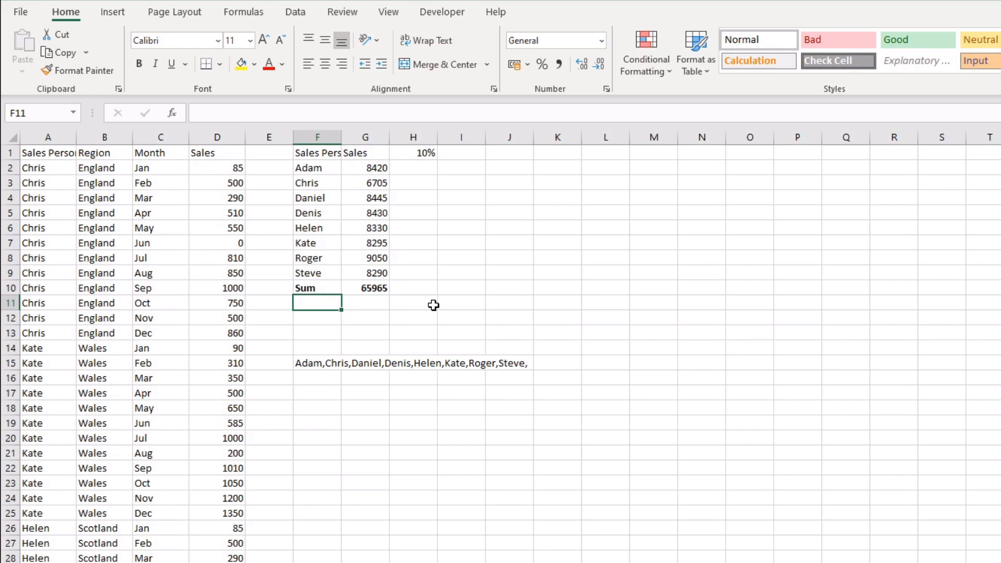
{"action": "left_click", "coordinate": [98, 185]}
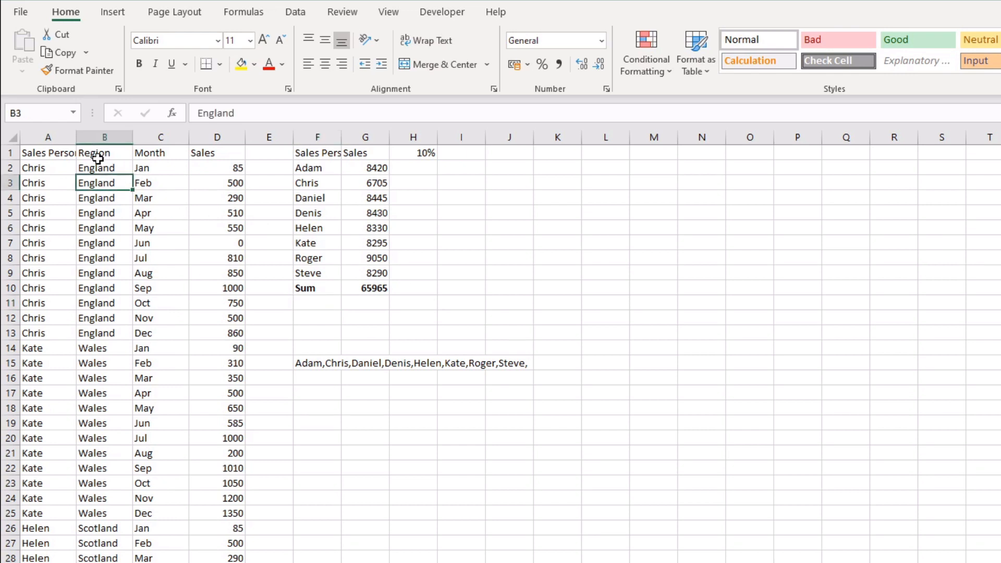
{"action": "left_click", "coordinate": [98, 168]}
{"action": "left_click", "coordinate": [67, 172]}
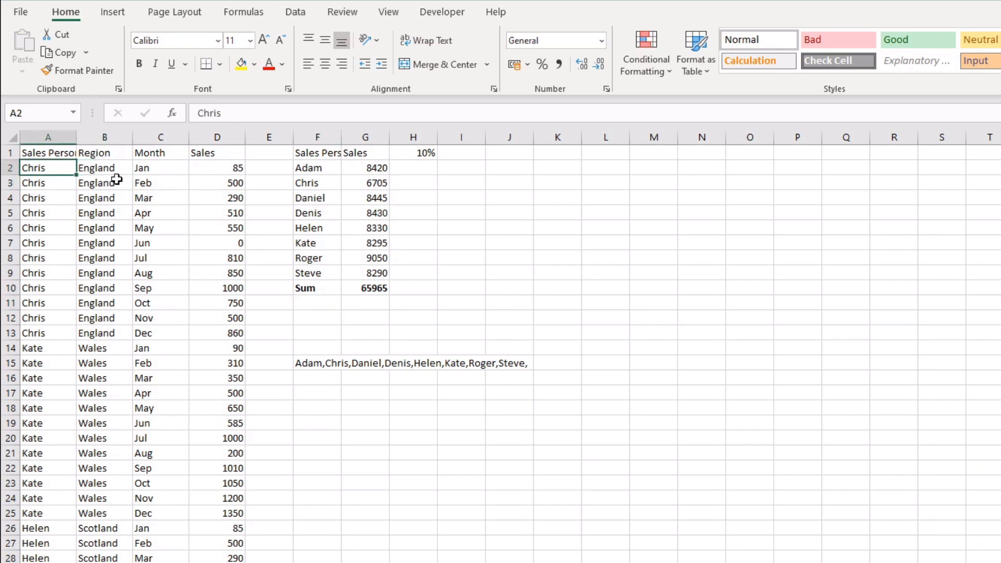
{"action": "left_click", "coordinate": [137, 179]}
{"action": "left_click", "coordinate": [89, 168]}
{"action": "left_click", "coordinate": [85, 270]}
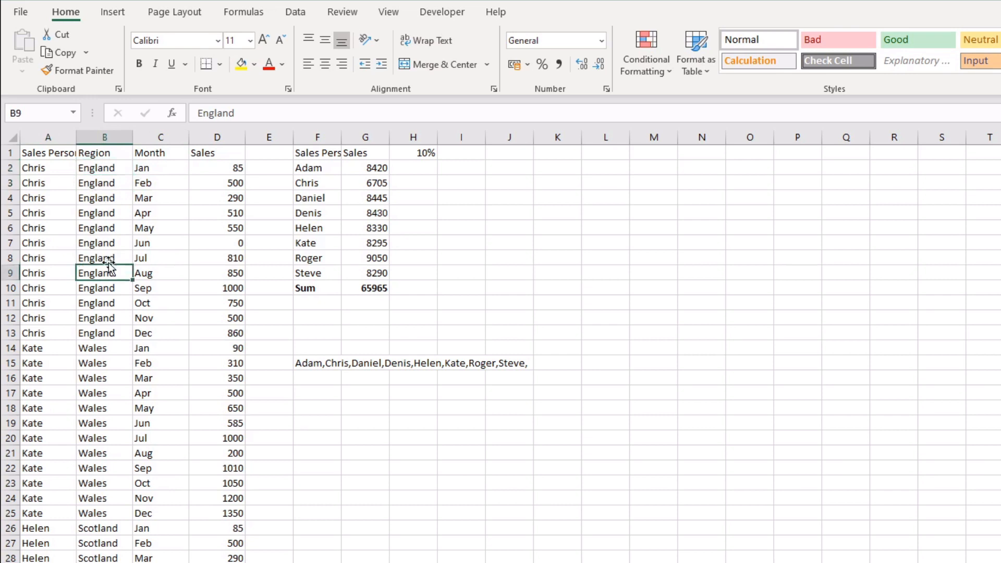
{"action": "left_click", "coordinate": [140, 259]}
{"action": "left_click", "coordinate": [75, 184]}
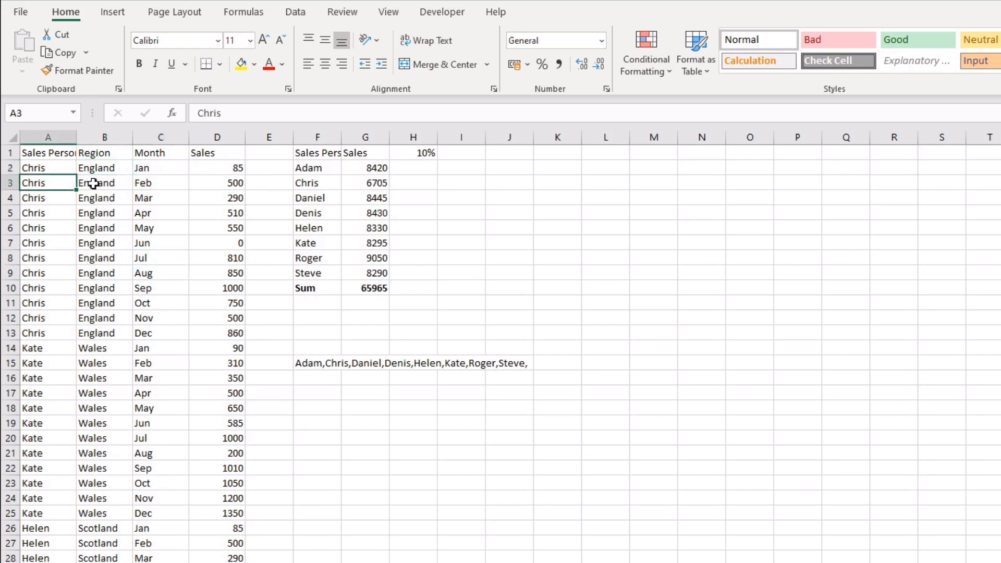
Step: Turn on filters for the header row of the sales data in columns A to D
{"action": "left_click", "coordinate": [116, 228]}
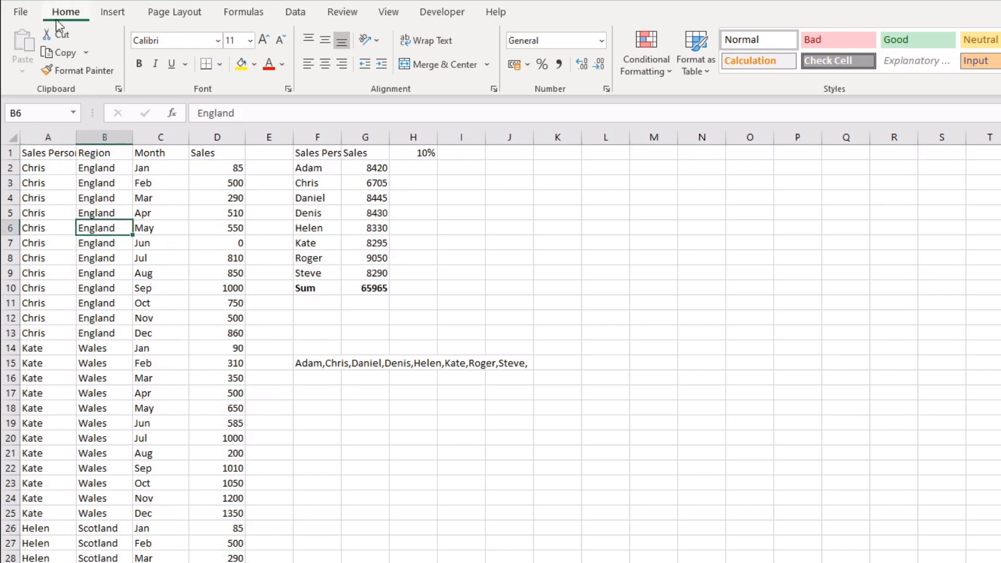
{"action": "left_click", "coordinate": [296, 12]}
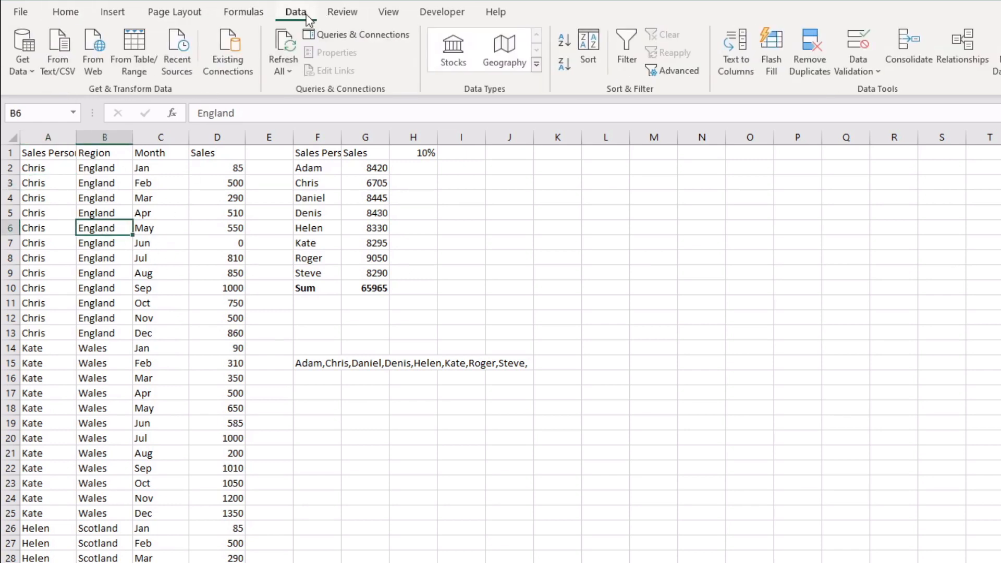
{"action": "left_click", "coordinate": [629, 54]}
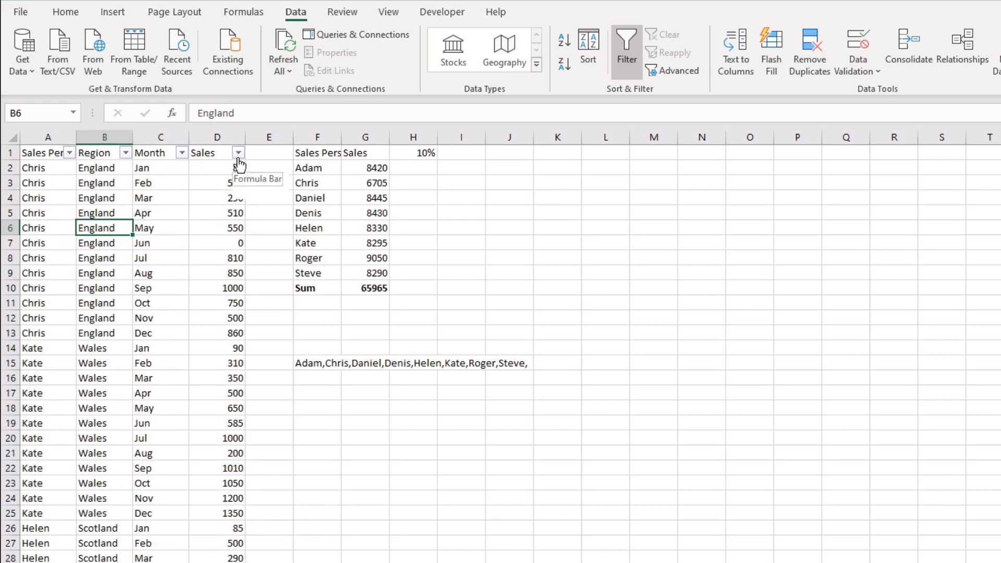
Step: Filter the Sales Person column to show only the second and fifth salespeople in the filter list
{"action": "left_click", "coordinate": [70, 152]}
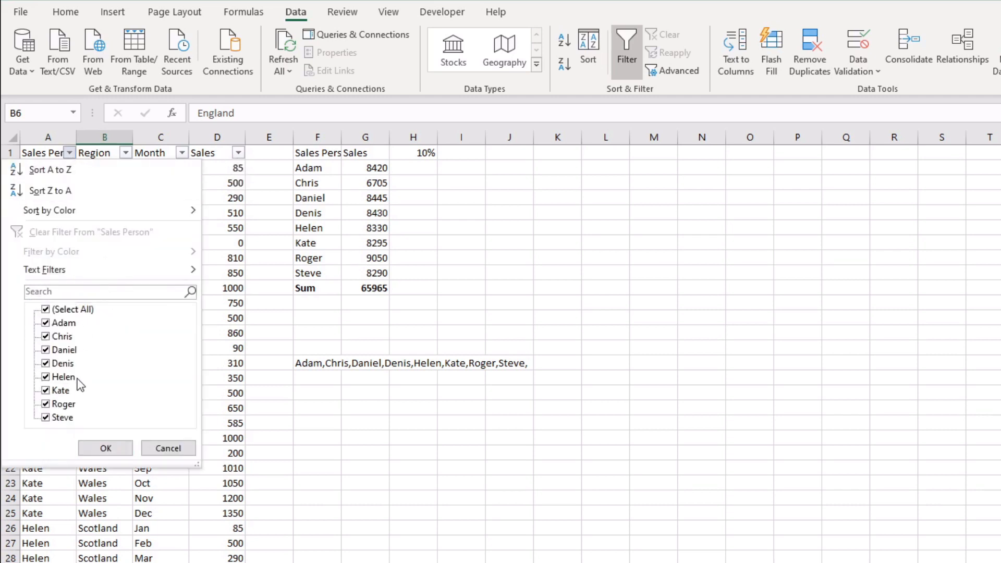
{"action": "left_click", "coordinate": [48, 310]}
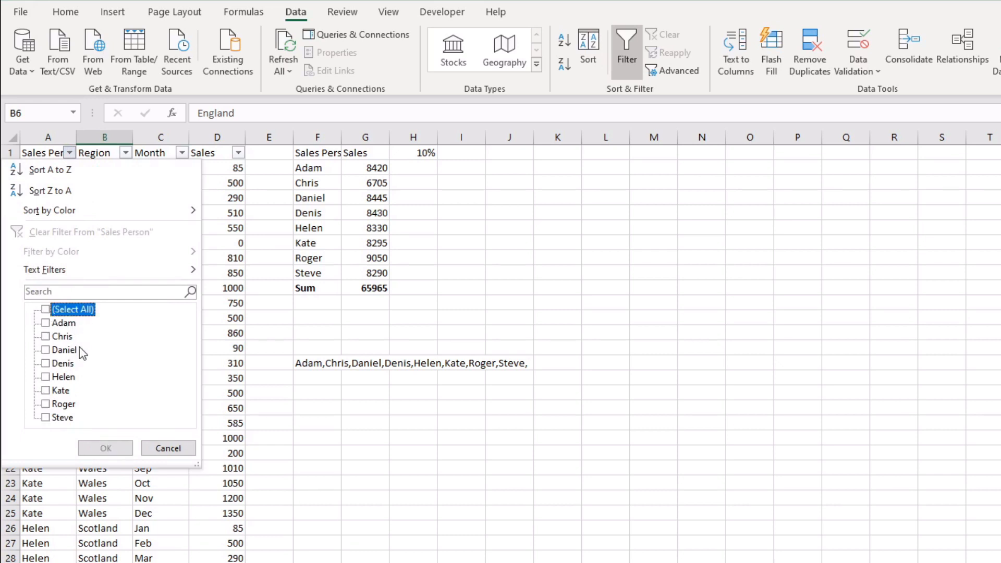
{"action": "left_click", "coordinate": [47, 338]}
{"action": "left_click", "coordinate": [47, 378]}
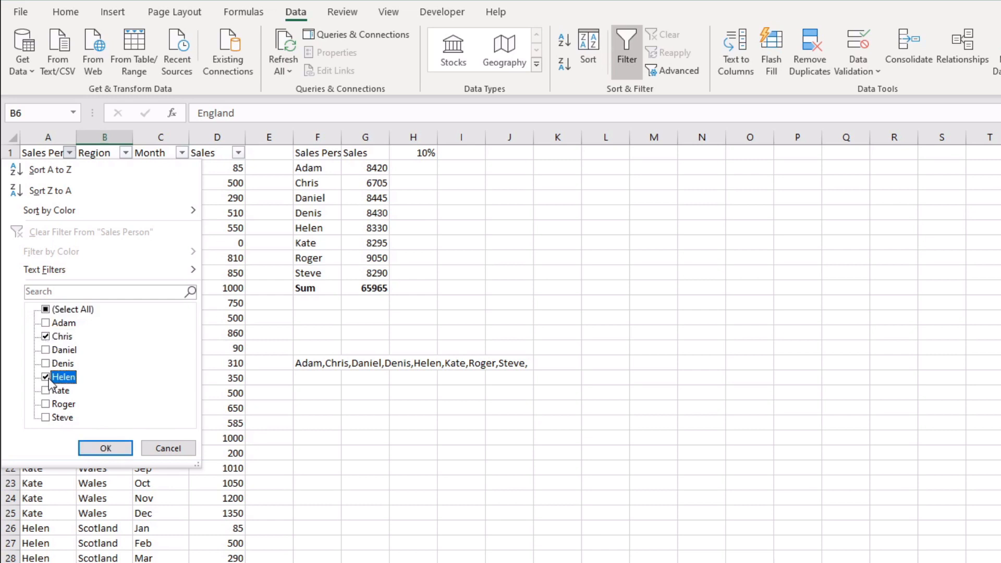
{"action": "left_click", "coordinate": [105, 449]}
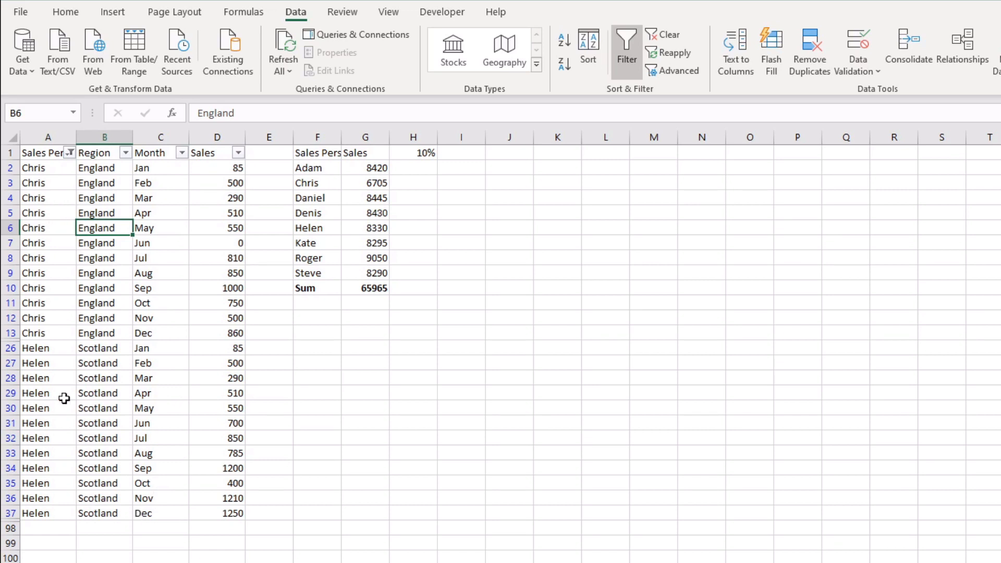
Step: Filter the Month column to show only Dec
{"action": "left_click", "coordinate": [181, 153]}
{"action": "left_click", "coordinate": [45, 309]}
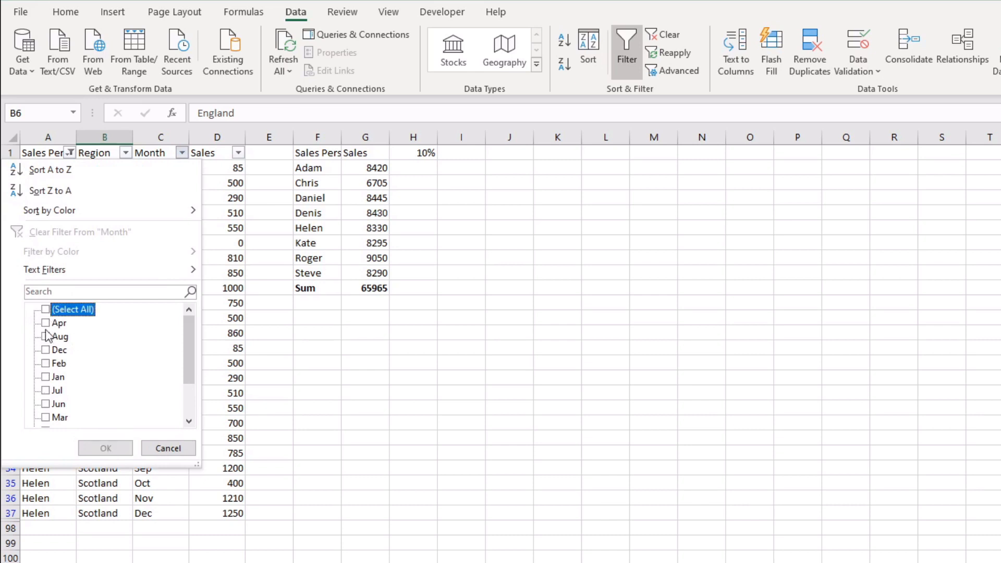
{"action": "left_click", "coordinate": [45, 350]}
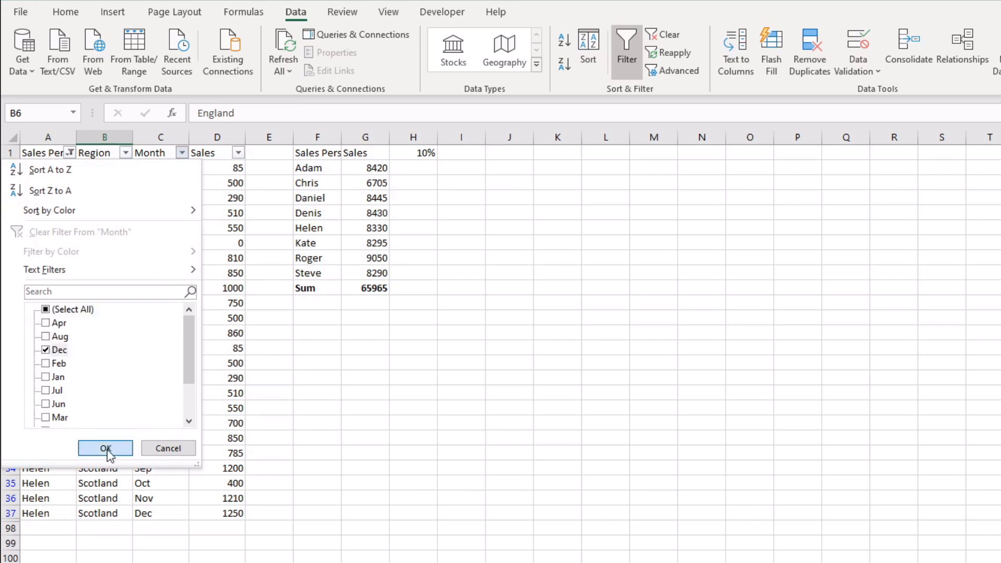
{"action": "left_click", "coordinate": [106, 448]}
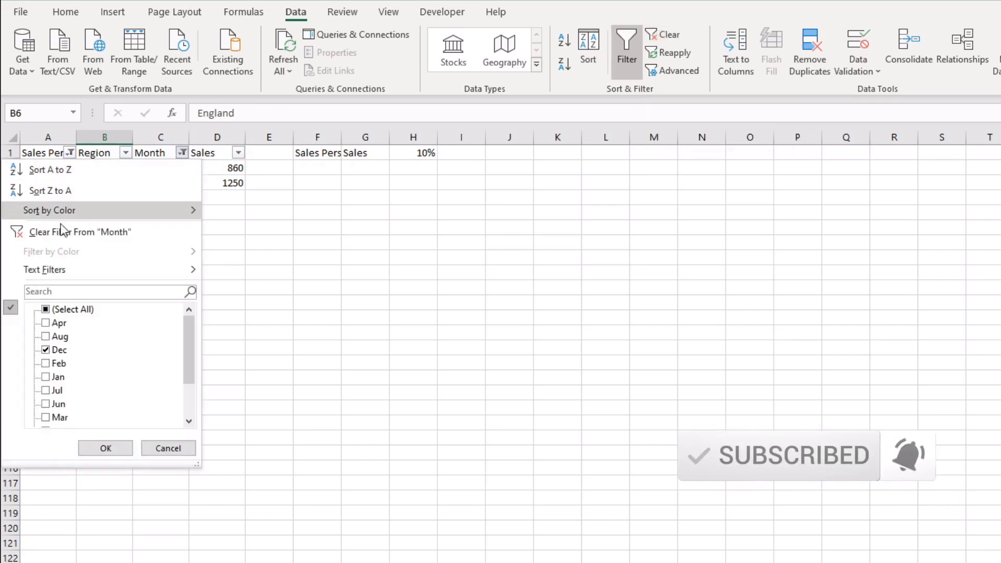
Step: Clear all filters from the sales data and turn off filtering for its header row
{"action": "left_click", "coordinate": [663, 35]}
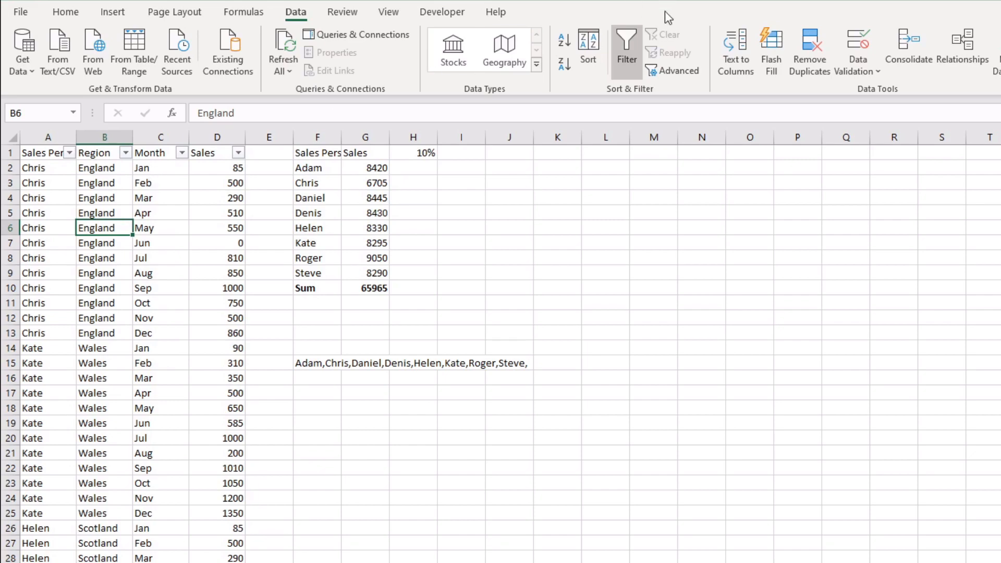
{"action": "key", "text": "ctrl+shift+l"}
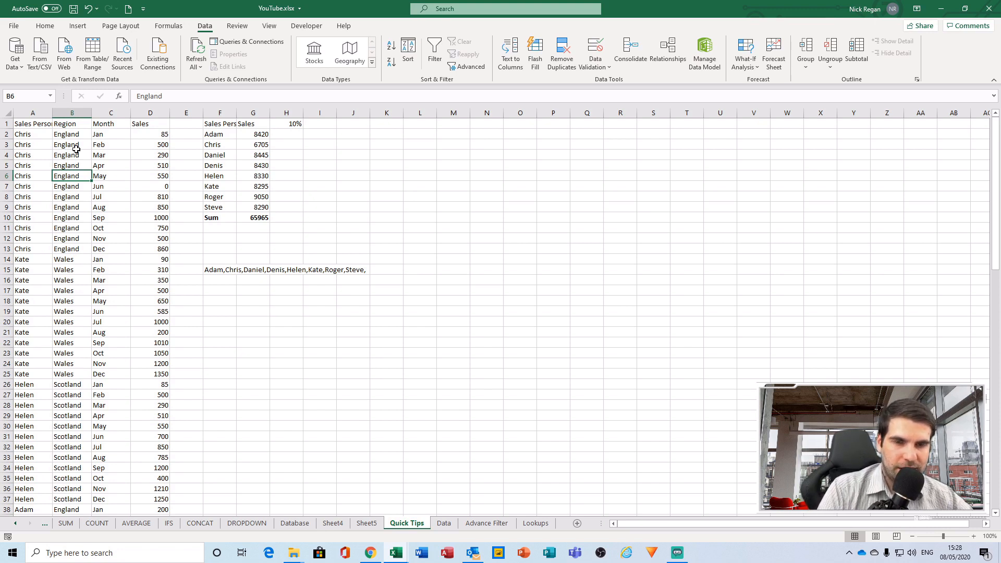
Step: Copy the Region, Month and Sales columns in B1:D97, headers included, and paste them starting at N1
{"action": "key", "text": "ctrl+Up"}
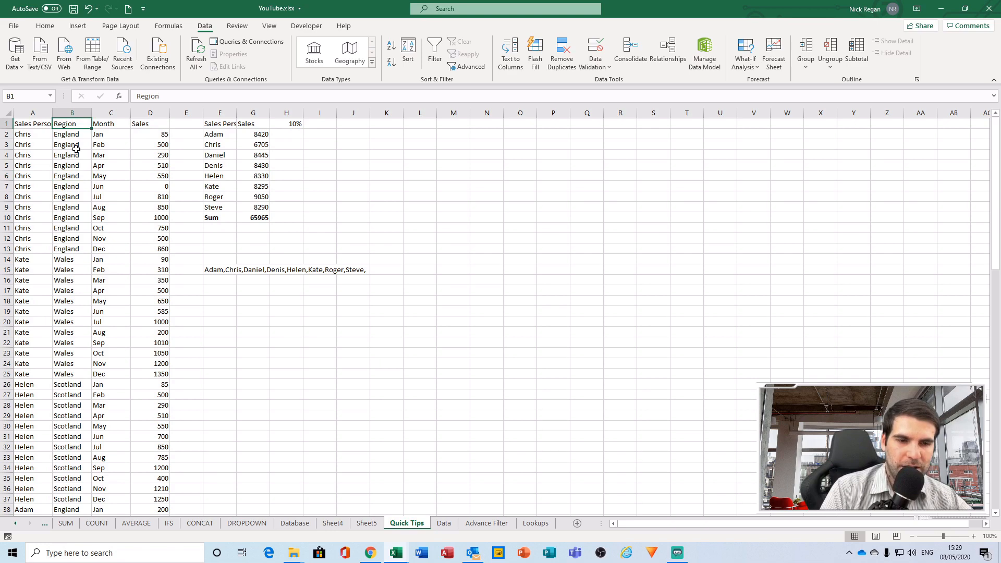
{"action": "key", "text": "ctrl+Down"}
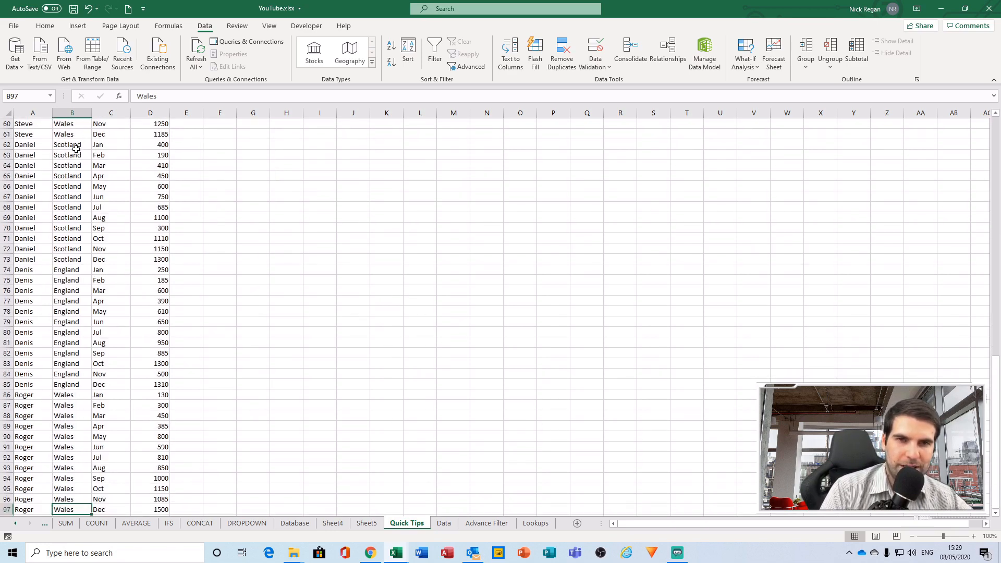
{"action": "scroll", "coordinate": [91, 213], "scroll_direction": "down", "scroll_amount": 2}
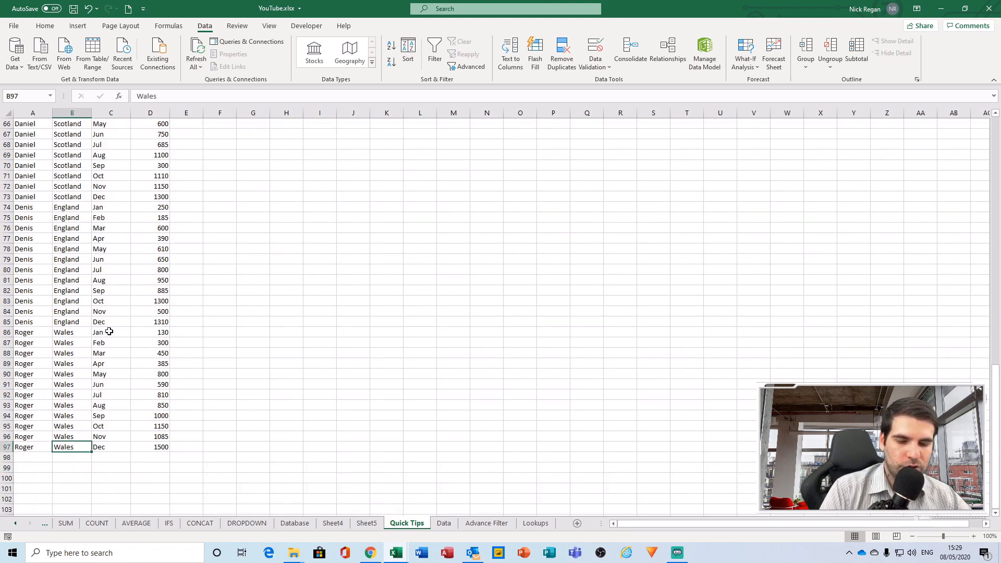
{"action": "key", "text": "ctrl+shift+Up"}
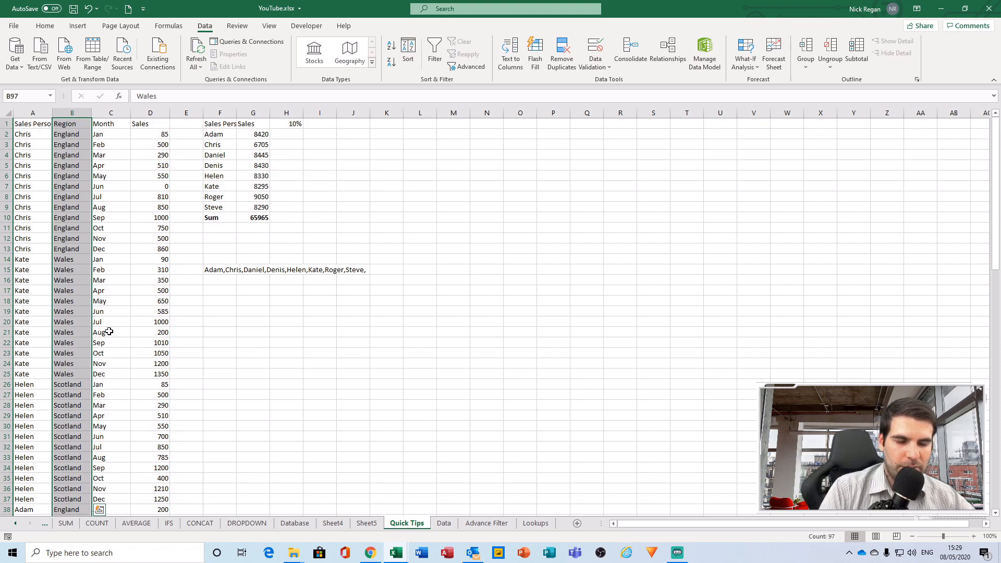
{"action": "key", "text": "ctrl+shift+Right"}
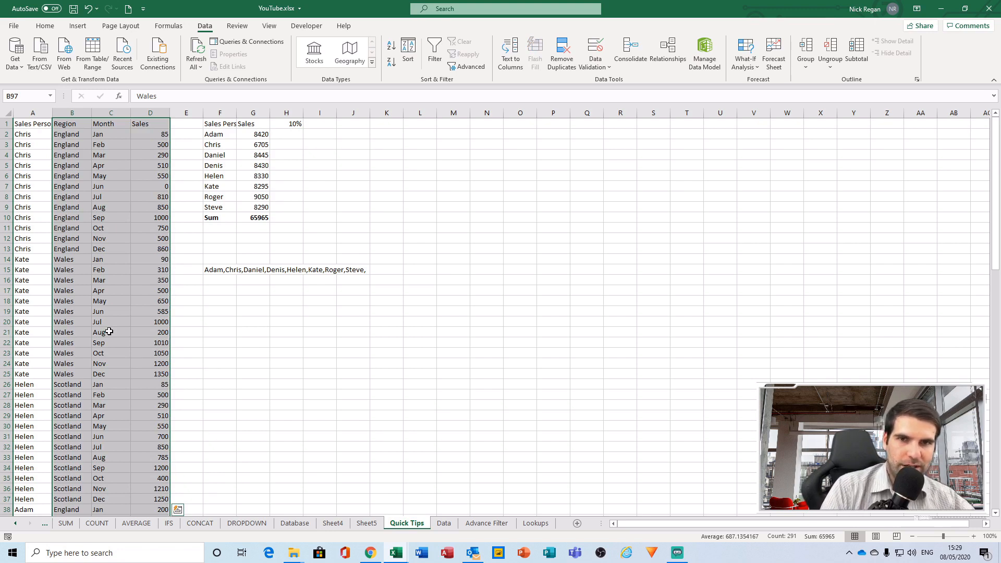
{"action": "key", "text": "ctrl+c"}
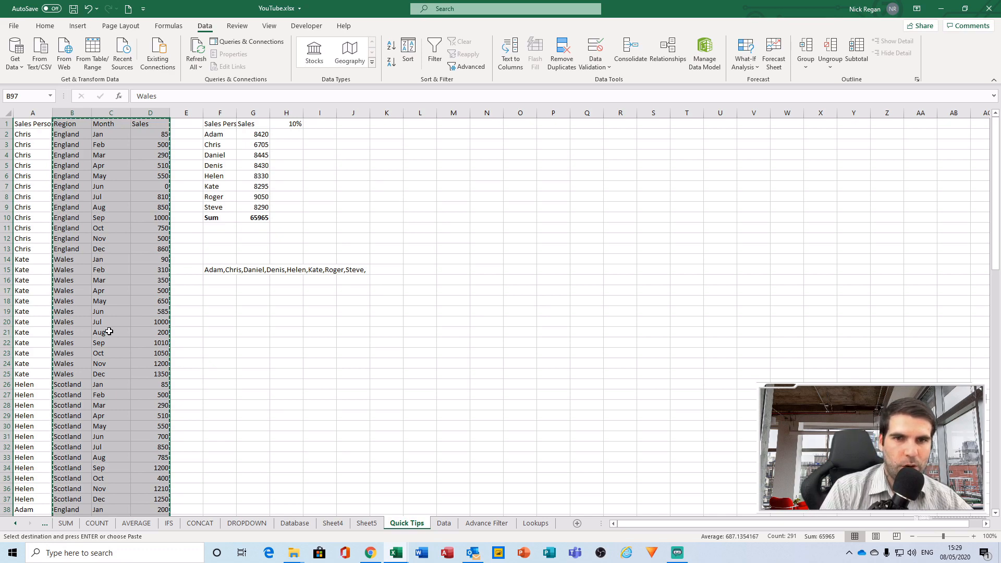
{"action": "right_click", "coordinate": [476, 126]}
{"action": "left_click", "coordinate": [472, 125]}
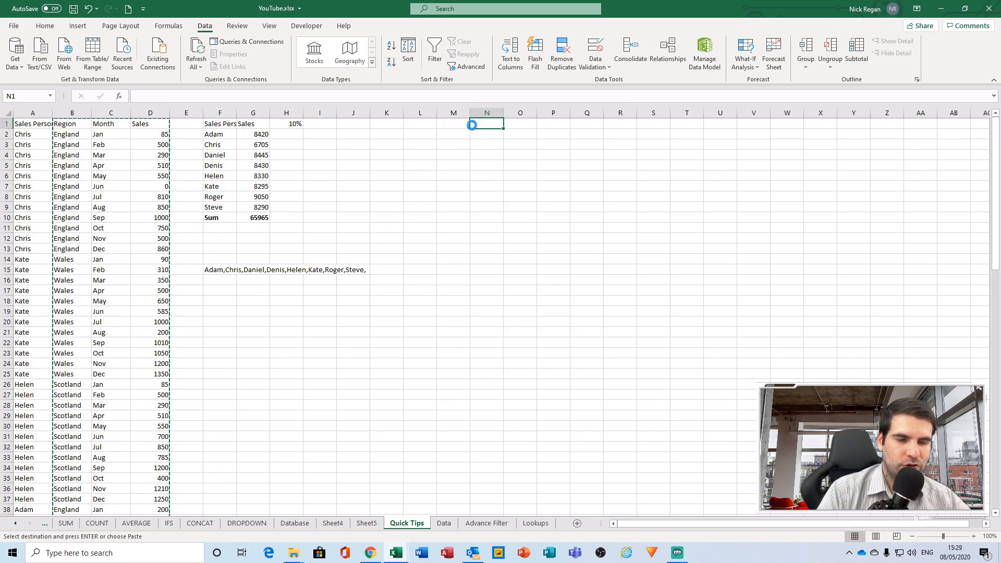
{"action": "key", "text": "ctrl+v"}
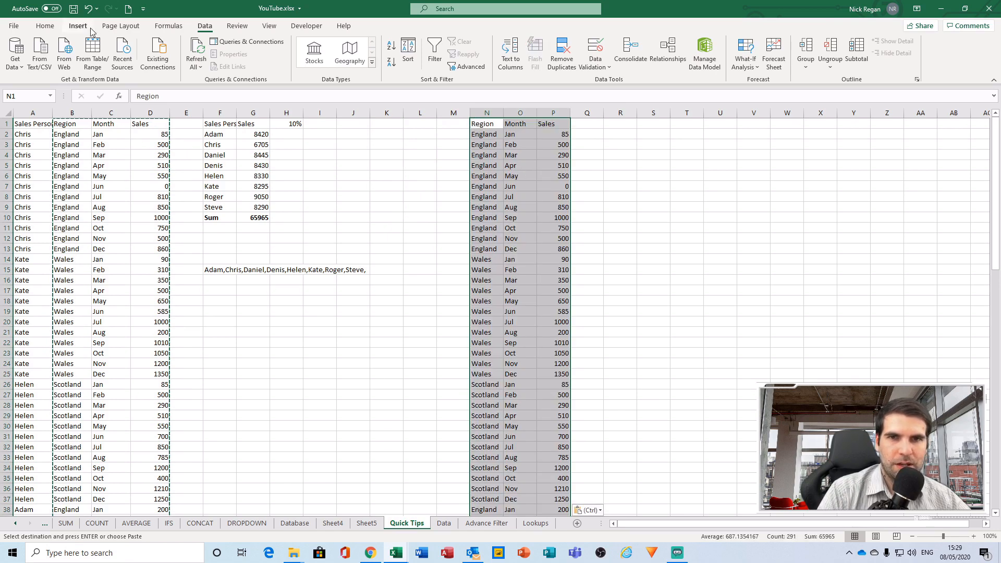
Step: Undo the paste at N1 and cancel the active copy selection
{"action": "left_click", "coordinate": [88, 9]}
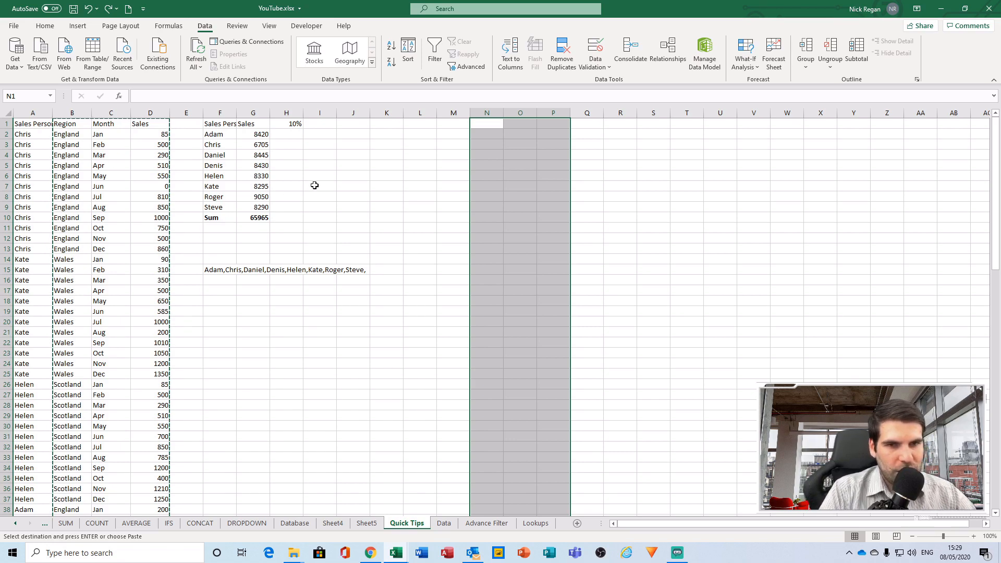
{"action": "left_click", "coordinate": [482, 124]}
{"action": "key", "text": "Escape"}
{"action": "left_click", "coordinate": [485, 164]}
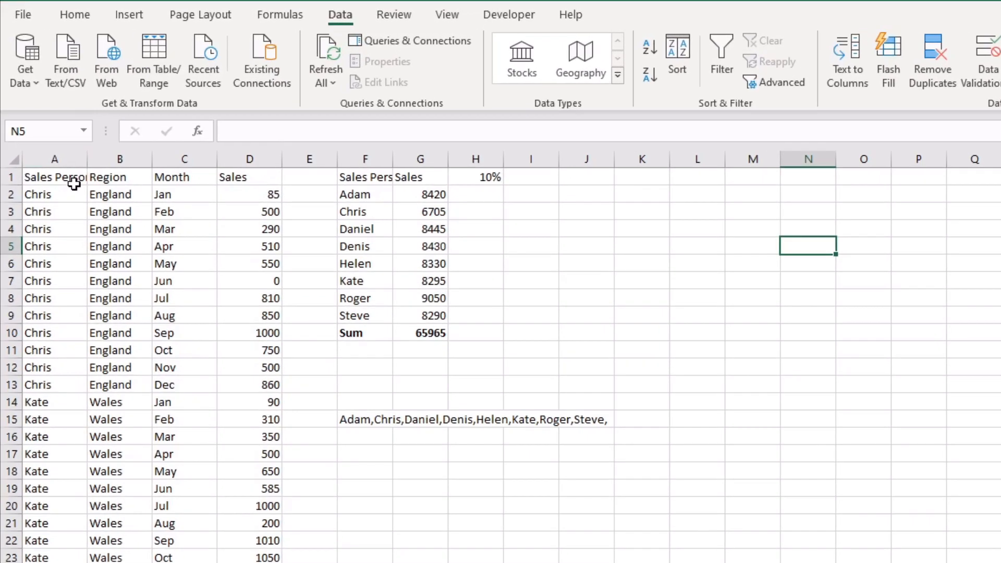
Step: AutoFit the width of the Sales Person column, and do the same for columns A to D together
{"action": "left_click", "coordinate": [63, 176]}
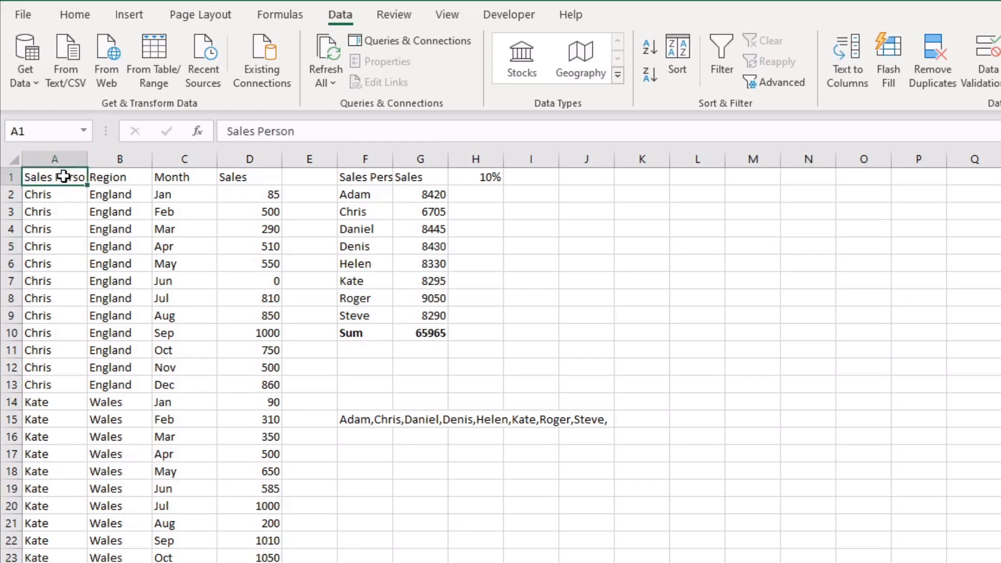
{"action": "left_click", "coordinate": [54, 197]}
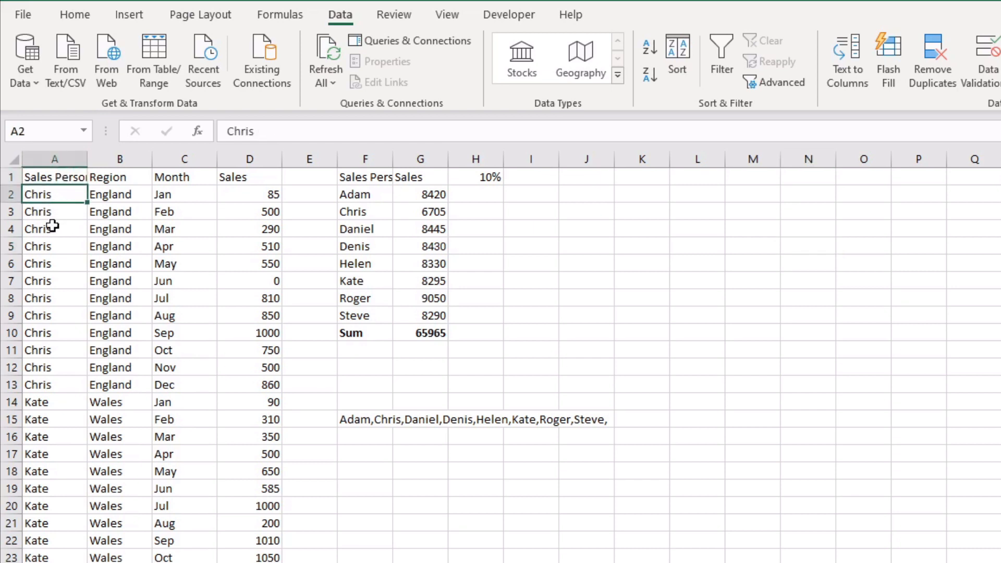
{"action": "double_click", "coordinate": [86, 159]}
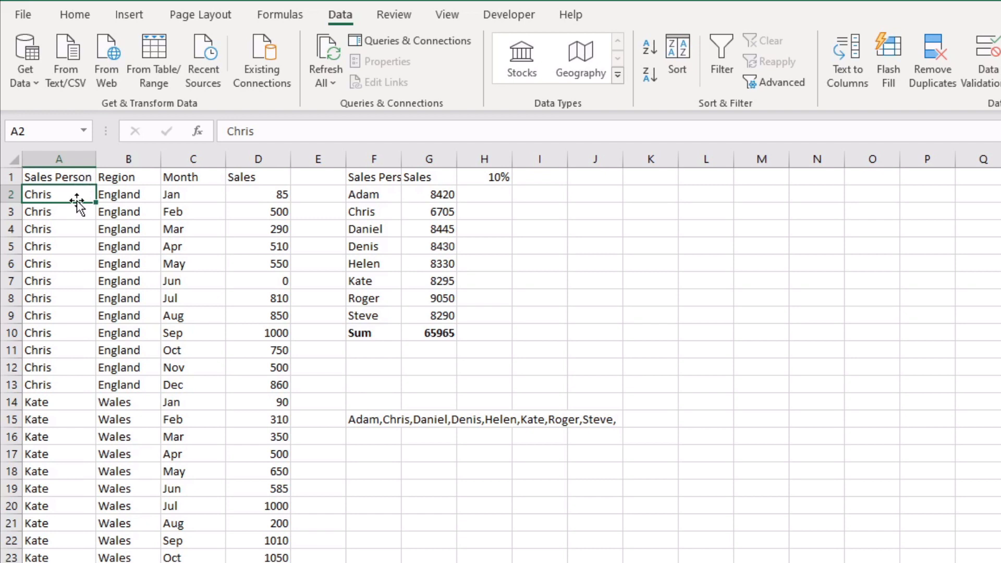
{"action": "left_click_drag", "start_coordinate": [89, 159], "coordinate": [255, 157]}
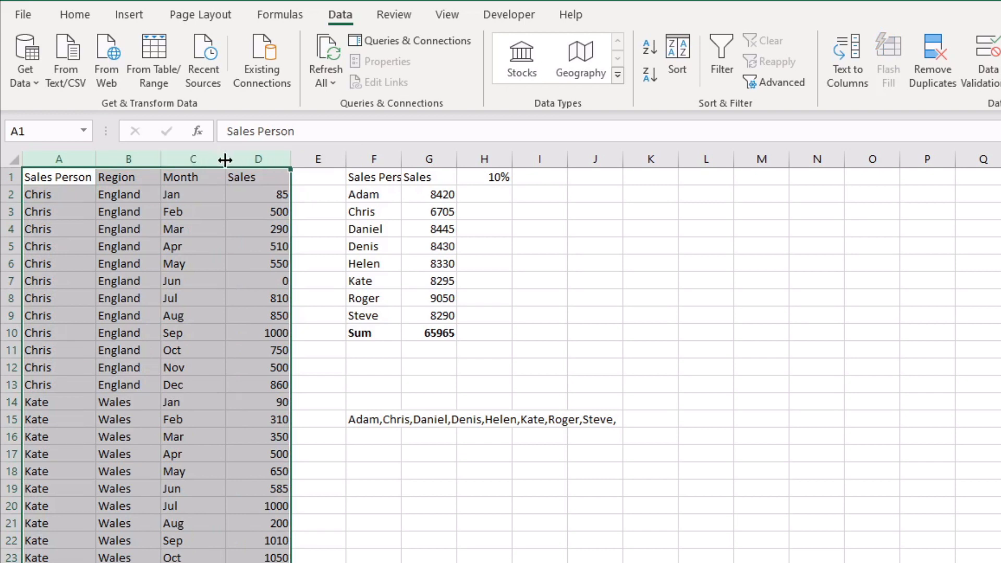
{"action": "double_click", "coordinate": [225, 160]}
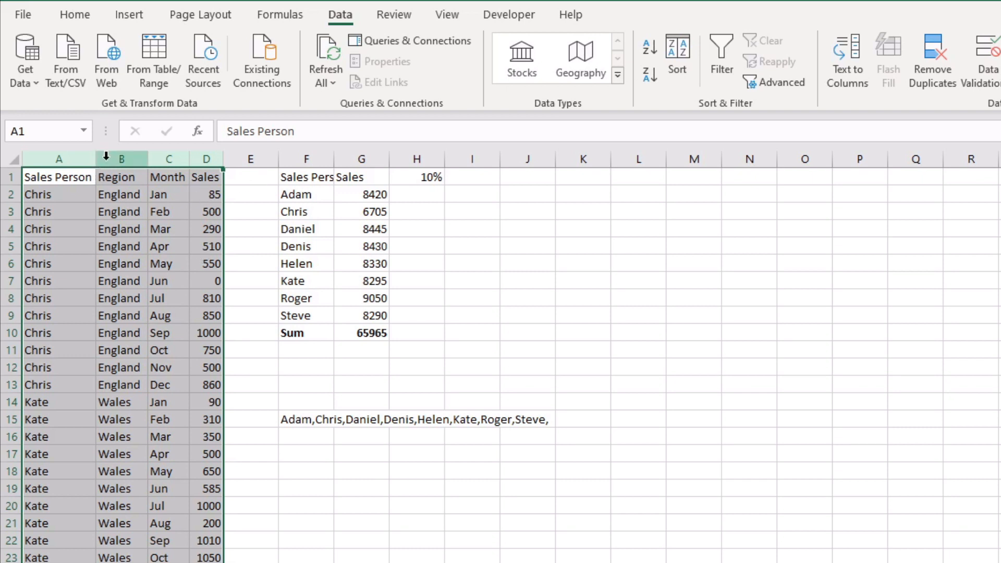
Step: Set the width of columns A to D to 10 and deselect them
{"action": "right_click", "coordinate": [76, 161]}
{"action": "left_click", "coordinate": [126, 409]}
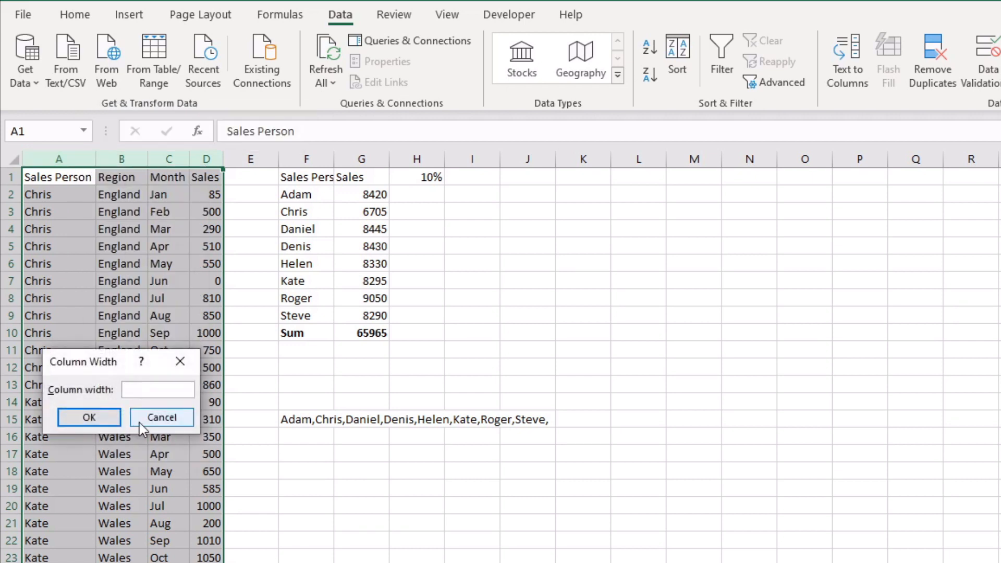
{"action": "type", "text": "10"}
{"action": "key", "text": "Return"}
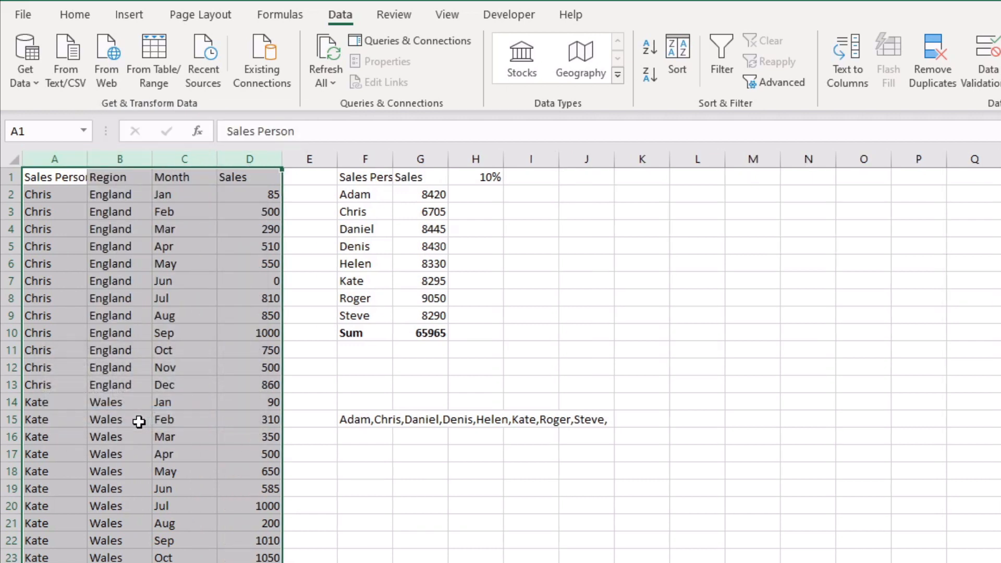
{"action": "left_click", "coordinate": [494, 332]}
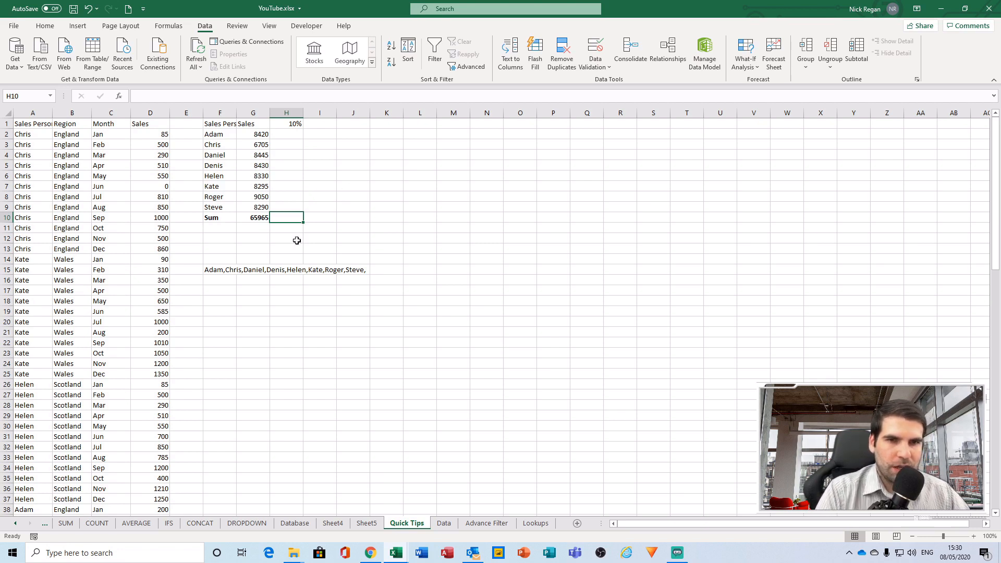
Step: Enter the numbers 1 to 5 in cells L2 to L6
{"action": "left_click", "coordinate": [415, 135]}
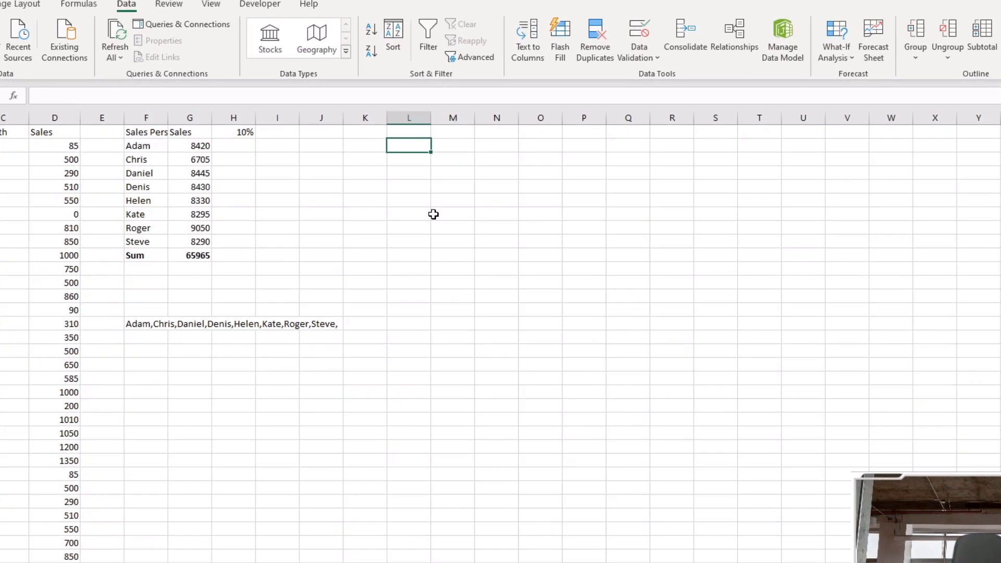
{"action": "type", "text": "1"}
{"action": "key", "text": "Return"}
{"action": "type", "text": "2"}
{"action": "key", "text": "Return"}
{"action": "type", "text": "3"}
{"action": "key", "text": "Return"}
{"action": "type", "text": "4 5"}
{"action": "key", "text": "Return"}
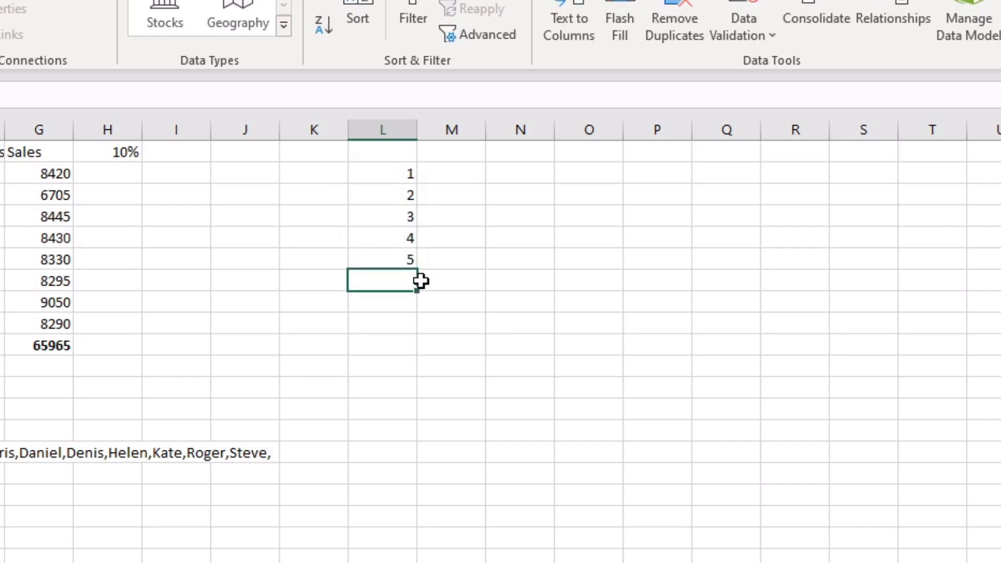
Step: Extend the number series in column L down to 30 in L31 with AutoFill
{"action": "left_click_drag", "start_coordinate": [378, 179], "coordinate": [375, 257]}
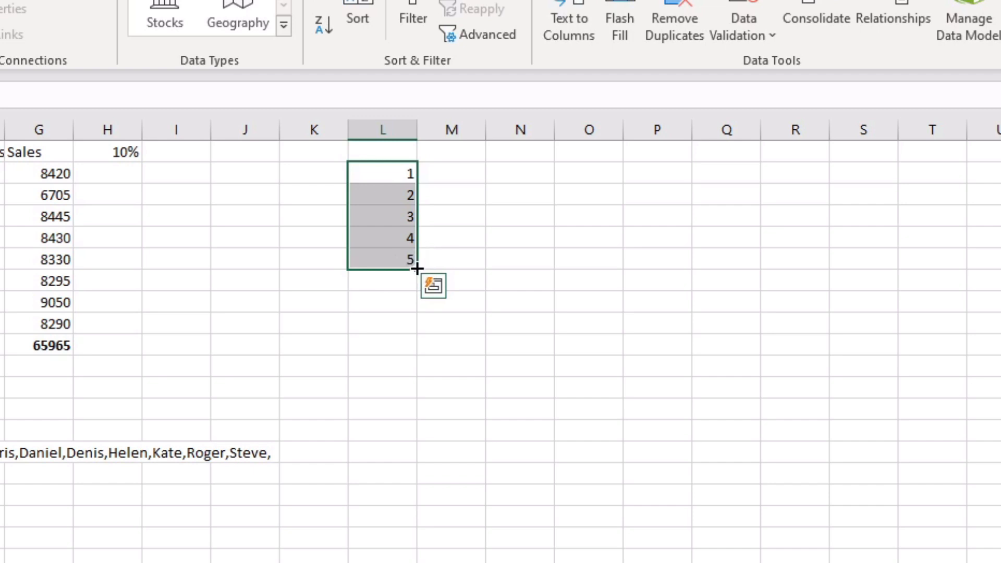
{"action": "left_click_drag", "start_coordinate": [417, 269], "coordinate": [405, 368]}
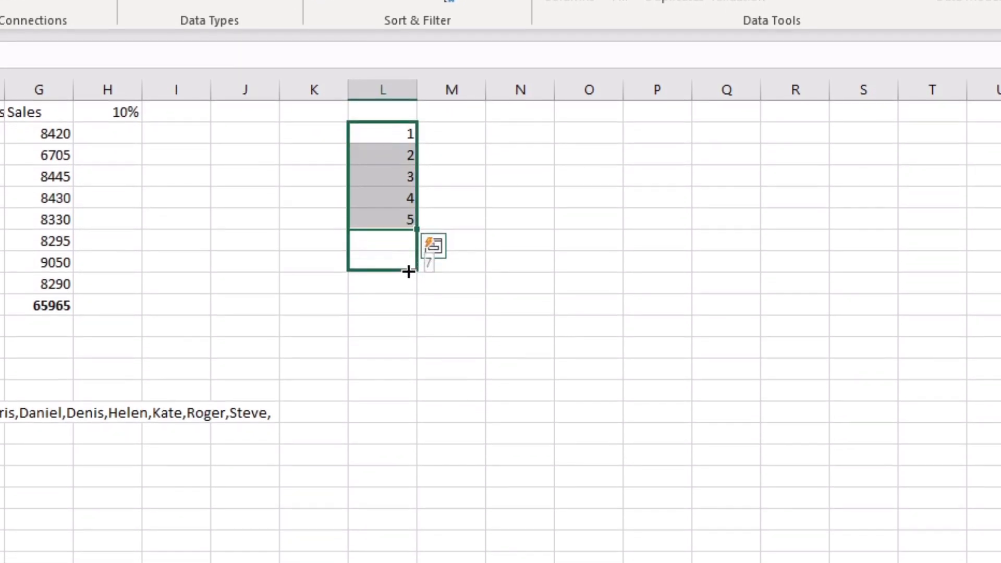
{"action": "left_click_drag", "start_coordinate": [404, 287], "coordinate": [396, 335]}
{"action": "left_click_drag", "start_coordinate": [397, 251], "coordinate": [387, 287]}
{"action": "left_click_drag", "start_coordinate": [387, 203], "coordinate": [378, 562]}
{"action": "left_click_drag", "start_coordinate": [379, 521], "coordinate": [390, 501]}
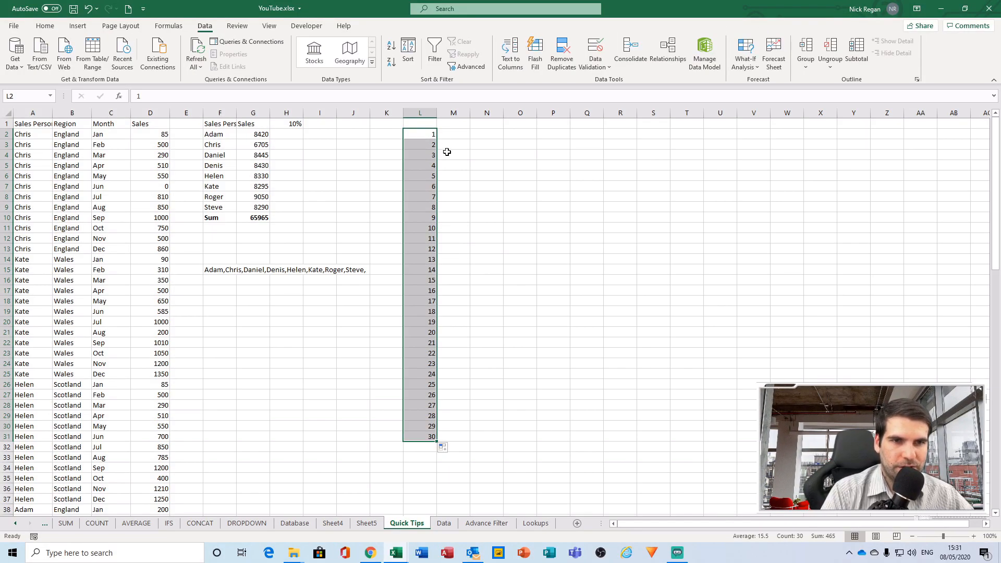
{"action": "left_click", "coordinate": [453, 134]}
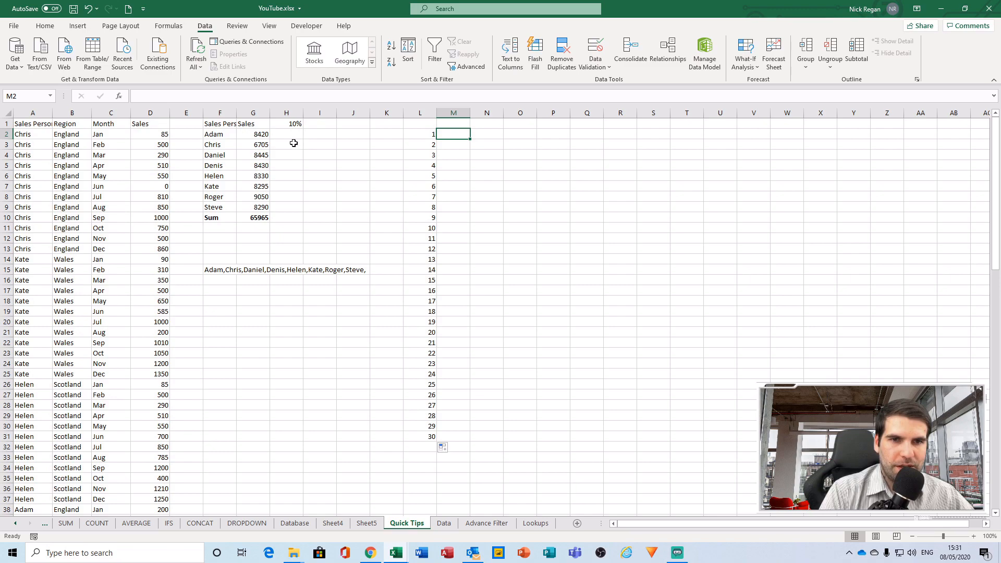
Step: Enter the formula =D2-10 in E2 and fill it down column E to the end of the sales data
{"action": "left_click", "coordinate": [194, 135]}
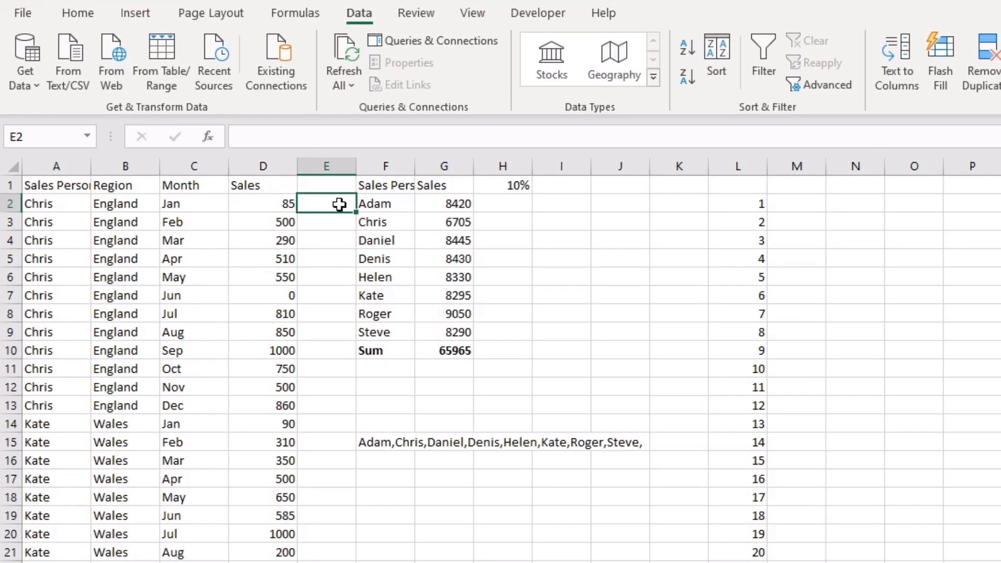
{"action": "type", "text": "="}
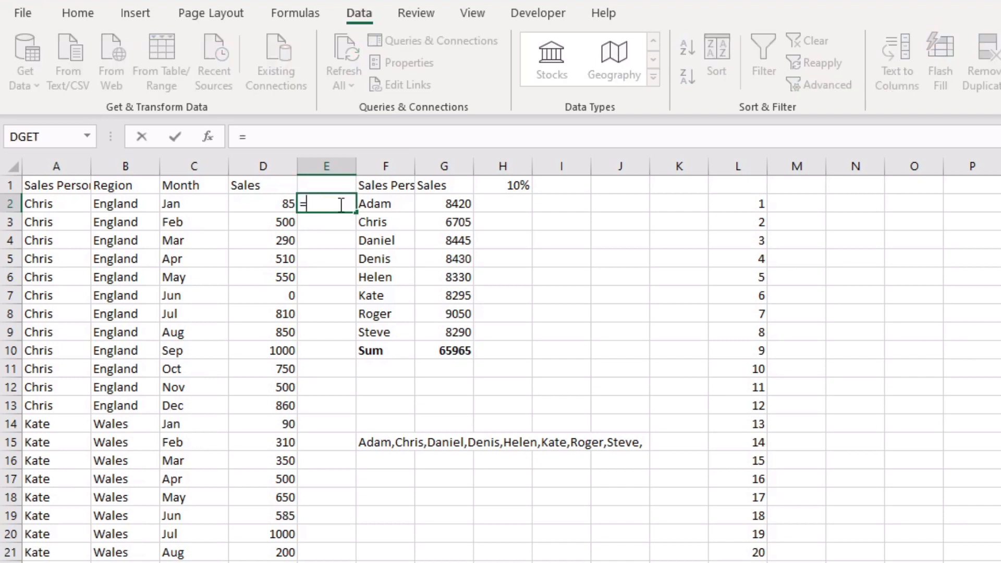
{"action": "key", "text": "Left"}
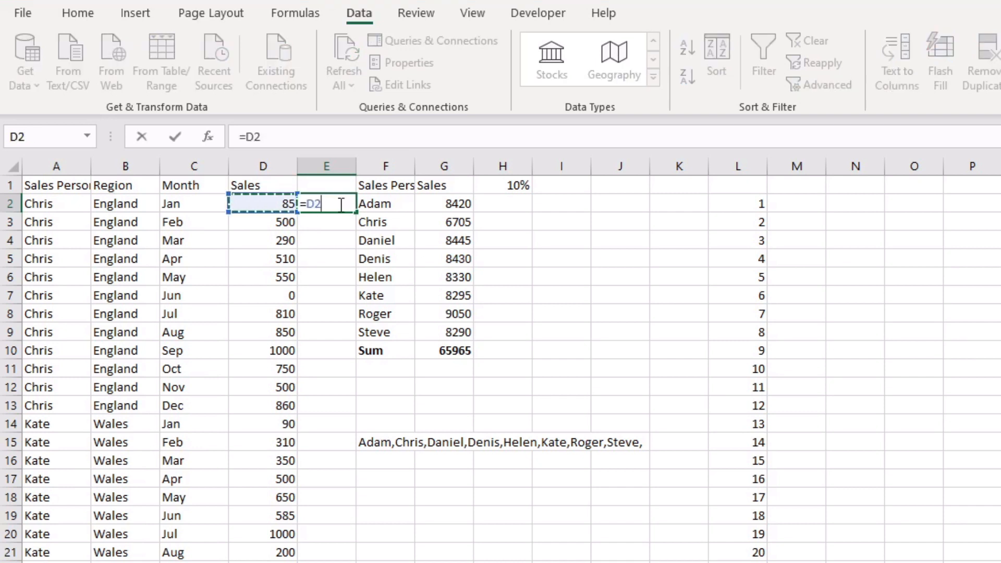
{"action": "type", "text": "-1-"}
{"action": "key", "text": "BackSpace"}
{"action": "type", "text": "0"}
{"action": "key", "text": "Return"}
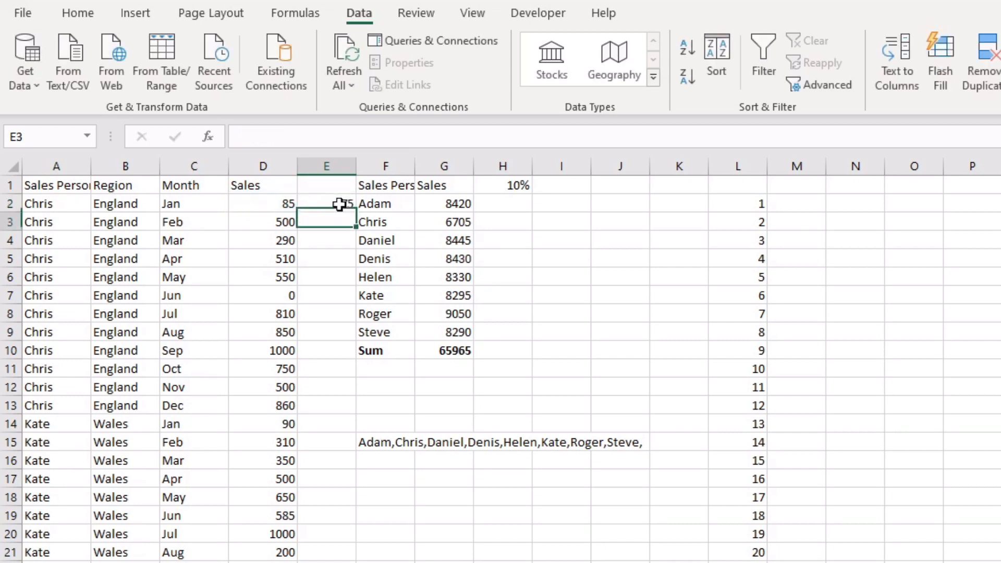
{"action": "left_click", "coordinate": [345, 203]}
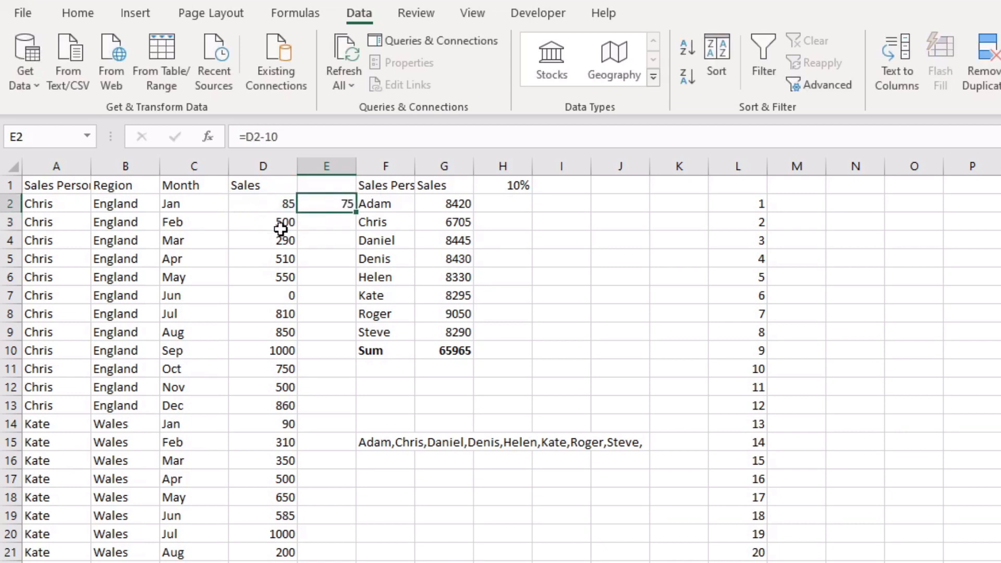
{"action": "double_click", "coordinate": [358, 213]}
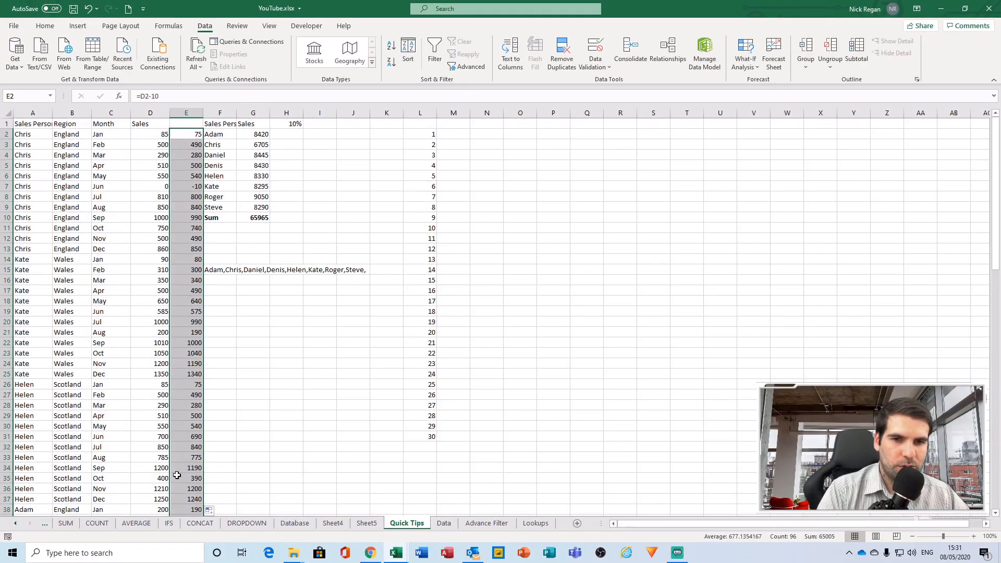
Step: Check the extent of the filled formulas in column E by jumping to the last data row and selecting back up
{"action": "left_click", "coordinate": [195, 385]}
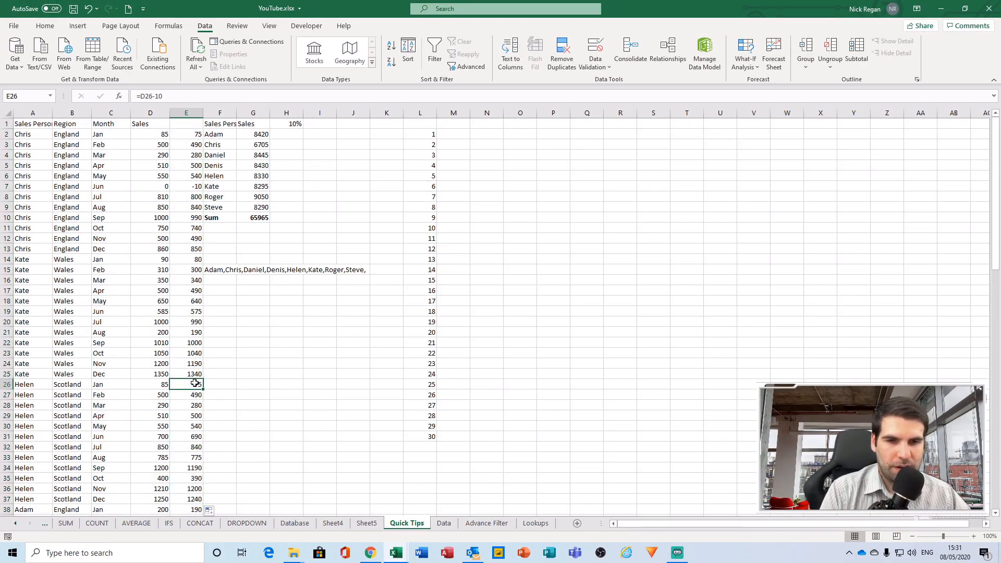
{"action": "key", "text": "ctrl+Down"}
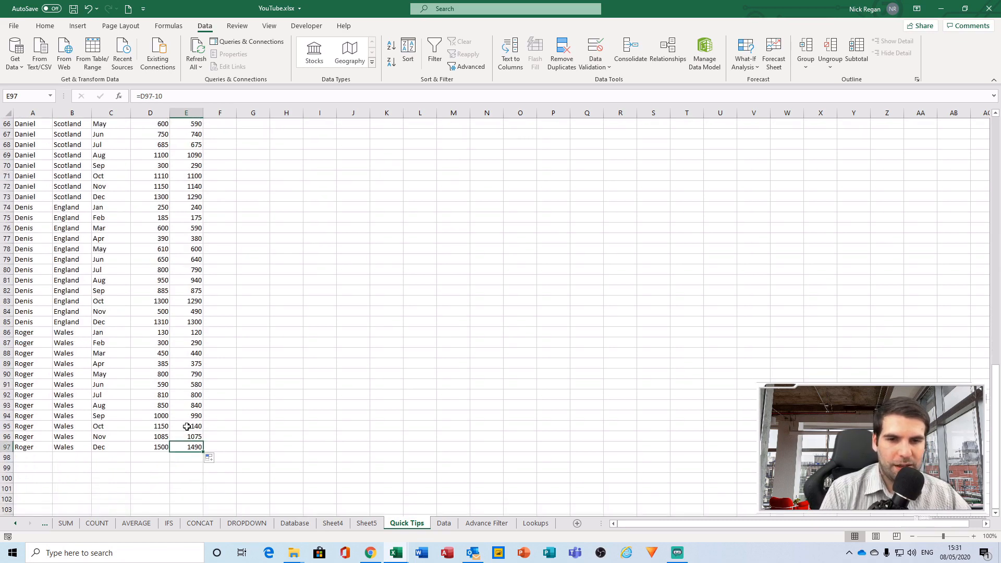
{"action": "key", "text": "ctrl+shift+Up"}
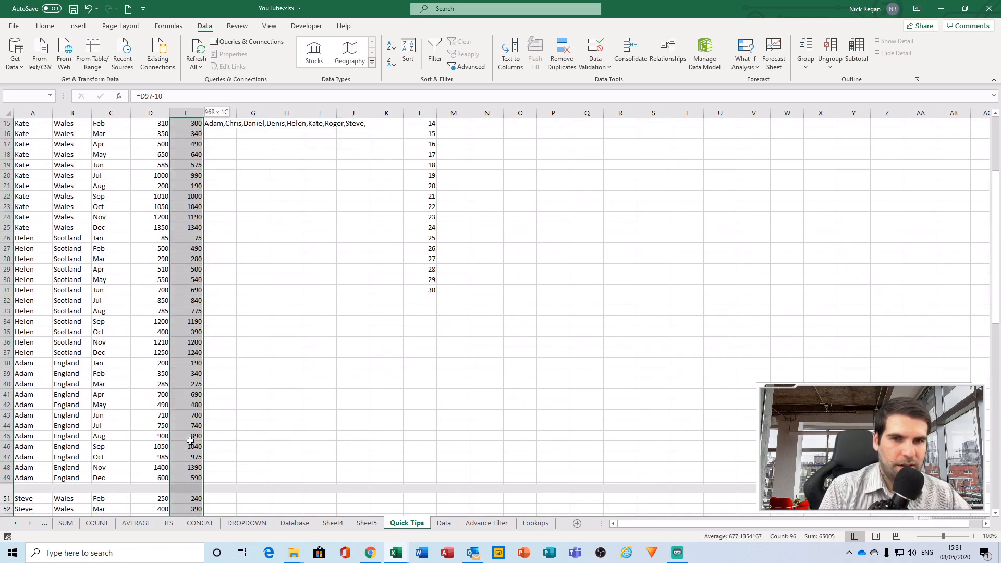
{"action": "scroll", "coordinate": [202, 269], "scroll_direction": "up", "scroll_amount": 1}
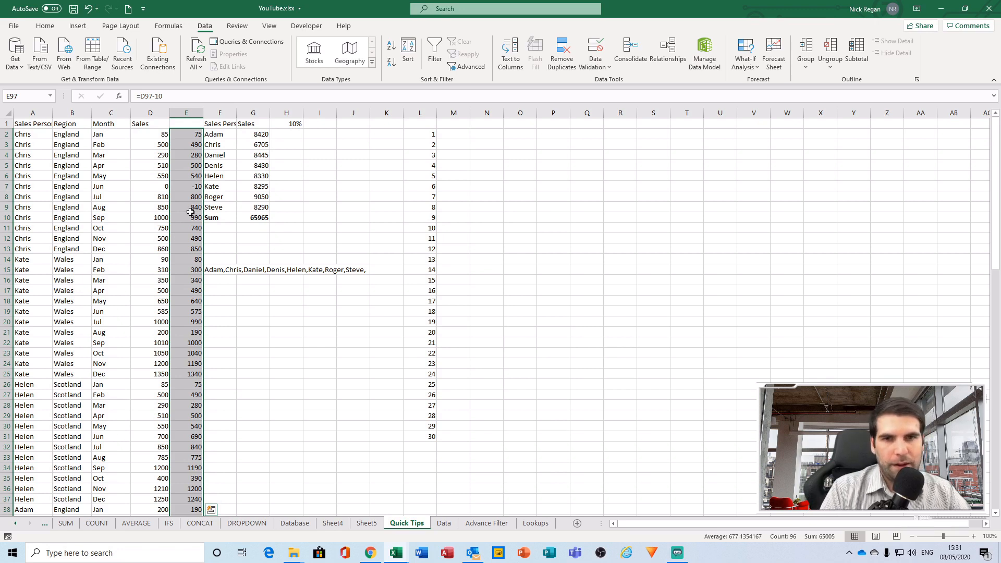
{"action": "left_click", "coordinate": [186, 165]}
Step: Clear all the formulas in column E from E2 down to the end of the sales data
{"action": "left_click", "coordinate": [188, 134]}
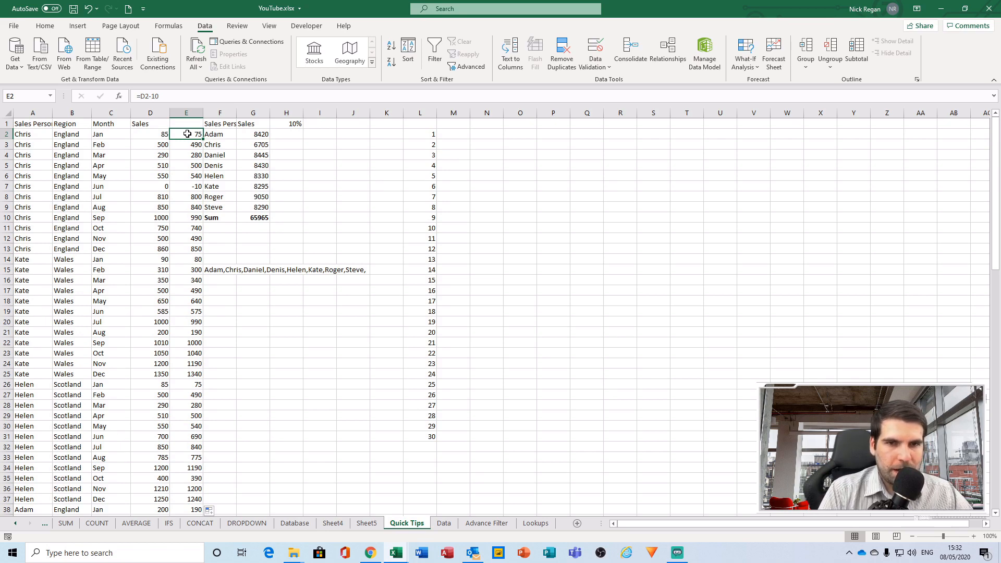
{"action": "key", "text": "ctrl+shift+Down"}
{"action": "key", "text": "Delete"}
{"action": "key", "text": "ctrl+BackSpace"}
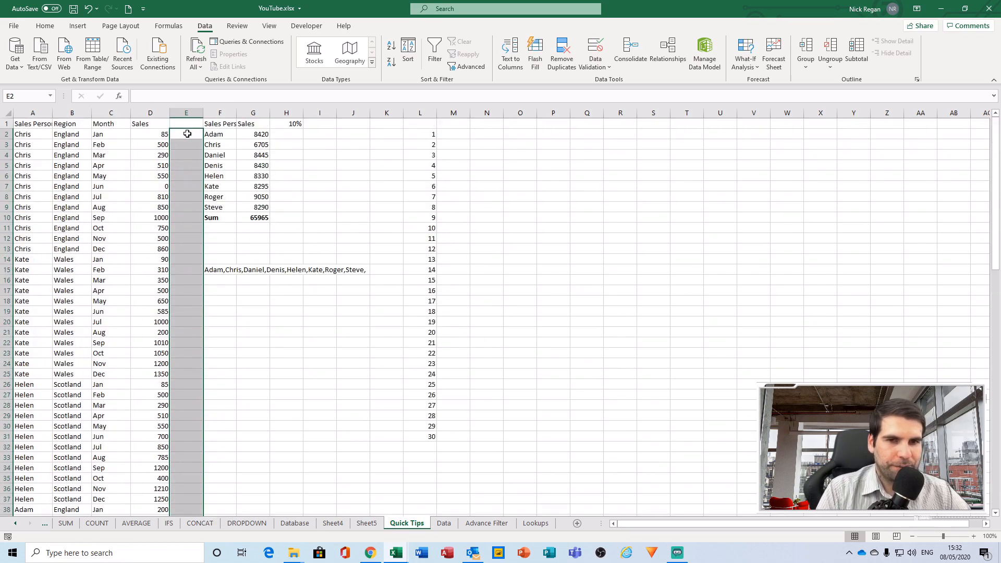
Step: Clear the number series in column L, starting at L2
{"action": "left_click", "coordinate": [396, 160]}
{"action": "left_click_drag", "start_coordinate": [418, 133], "coordinate": [412, 452]}
{"action": "key", "text": "Delete"}
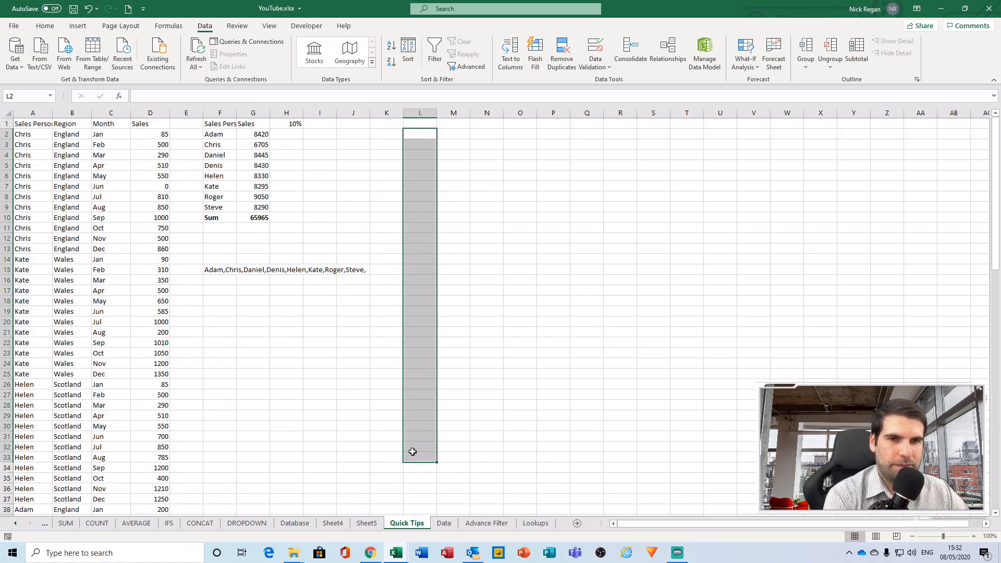
Step: Examine the percentage in H1, the first sales total in G2 and the empty result cell H2
{"action": "left_click", "coordinate": [340, 215]}
{"action": "left_click", "coordinate": [291, 136]}
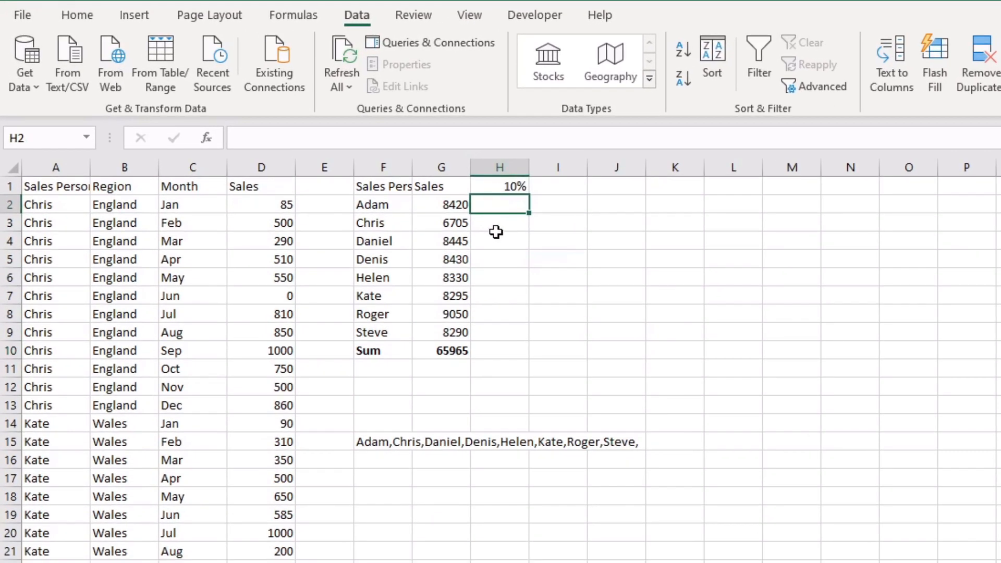
{"action": "left_click", "coordinate": [454, 208]}
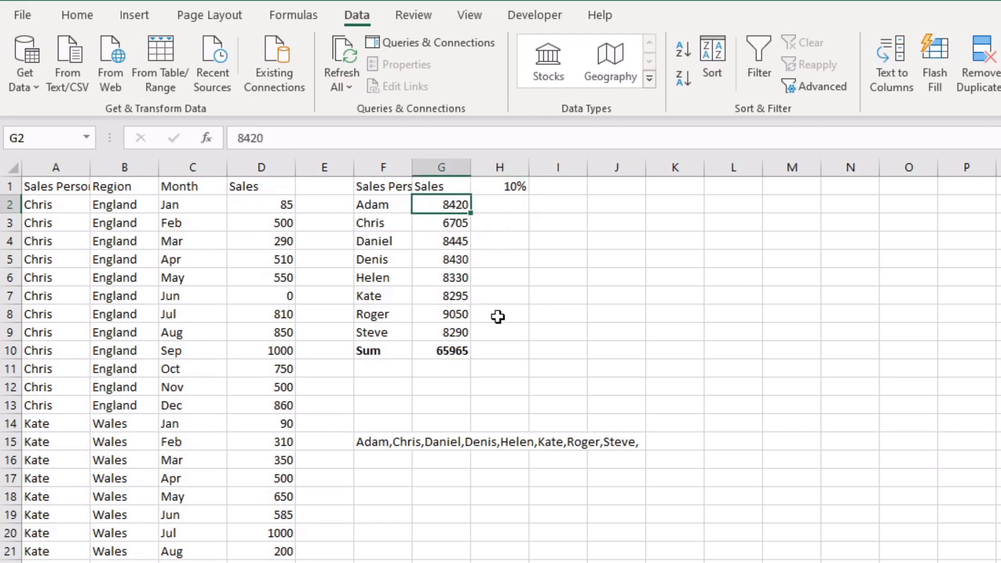
{"action": "left_click", "coordinate": [512, 206]}
{"action": "left_click", "coordinate": [514, 185]}
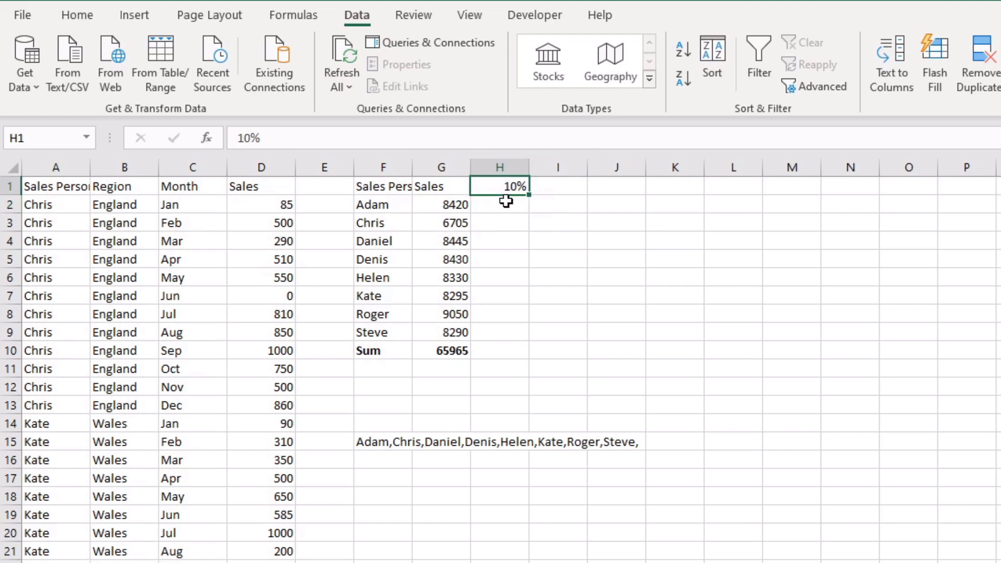
{"action": "left_click", "coordinate": [454, 205]}
{"action": "left_click", "coordinate": [508, 203]}
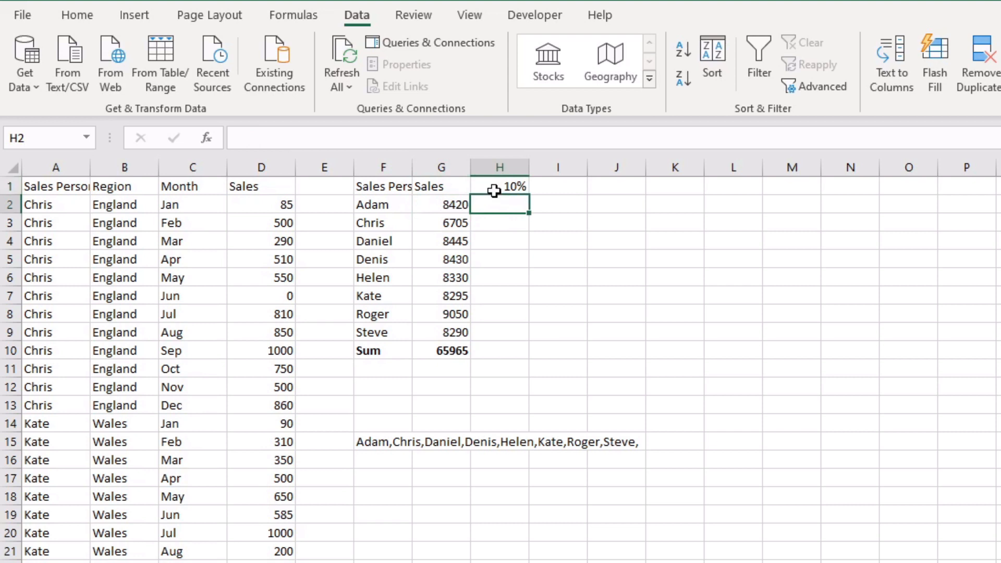
{"action": "left_click", "coordinate": [496, 188]}
{"action": "left_click", "coordinate": [452, 205]}
{"action": "left_click", "coordinate": [514, 203]}
{"action": "left_click", "coordinate": [452, 205]}
Step: Enter the formula =G2*H1 in cell H2
{"action": "left_click", "coordinate": [512, 203]}
{"action": "type", "text": "="}
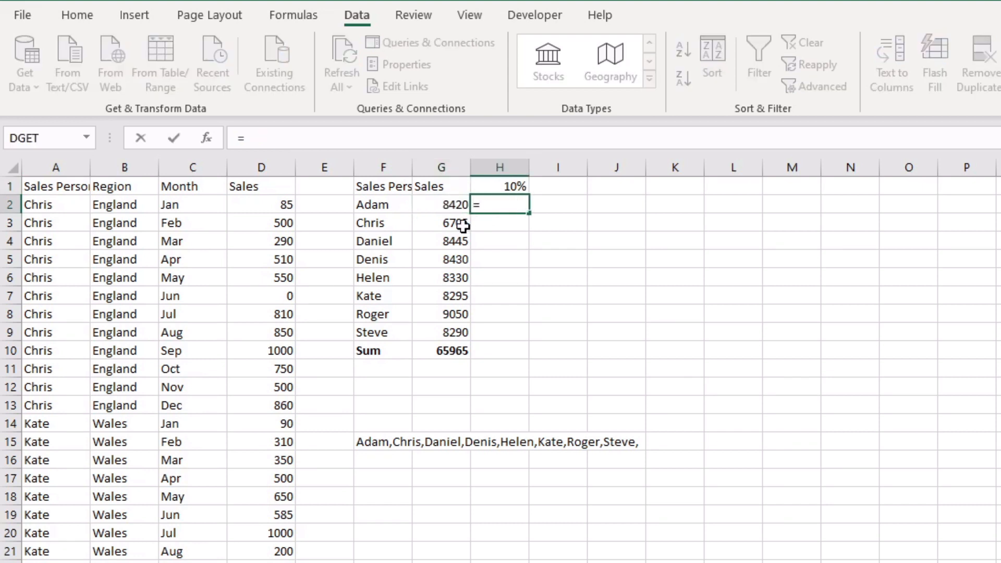
{"action": "left_click", "coordinate": [435, 207]}
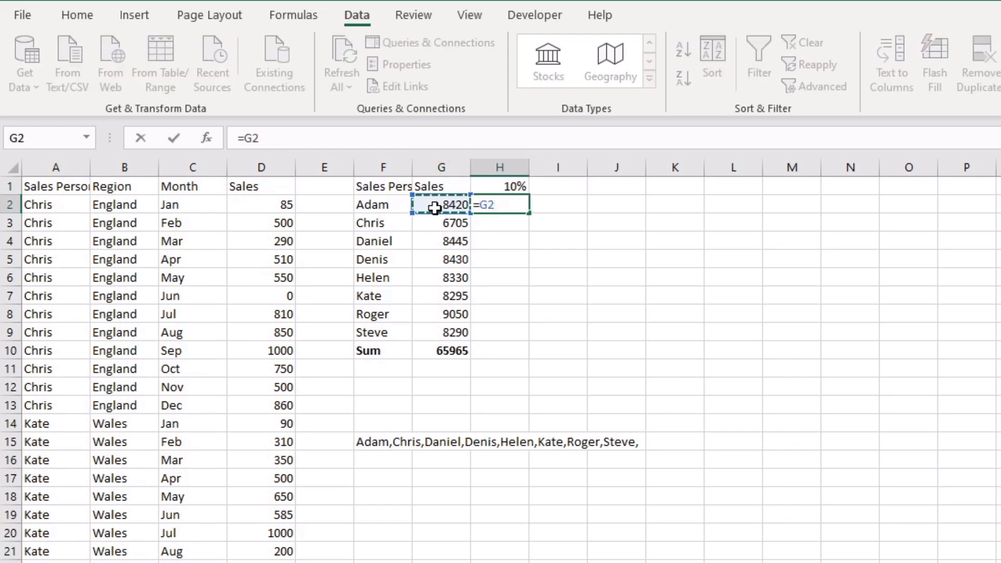
{"action": "type", "text": "*"}
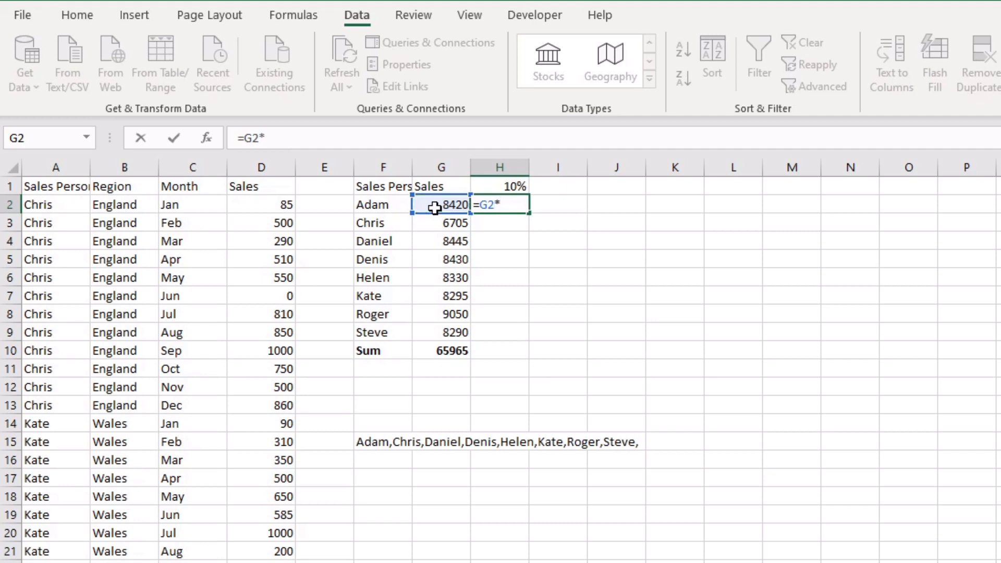
{"action": "left_click", "coordinate": [504, 186]}
{"action": "key", "text": "Return"}
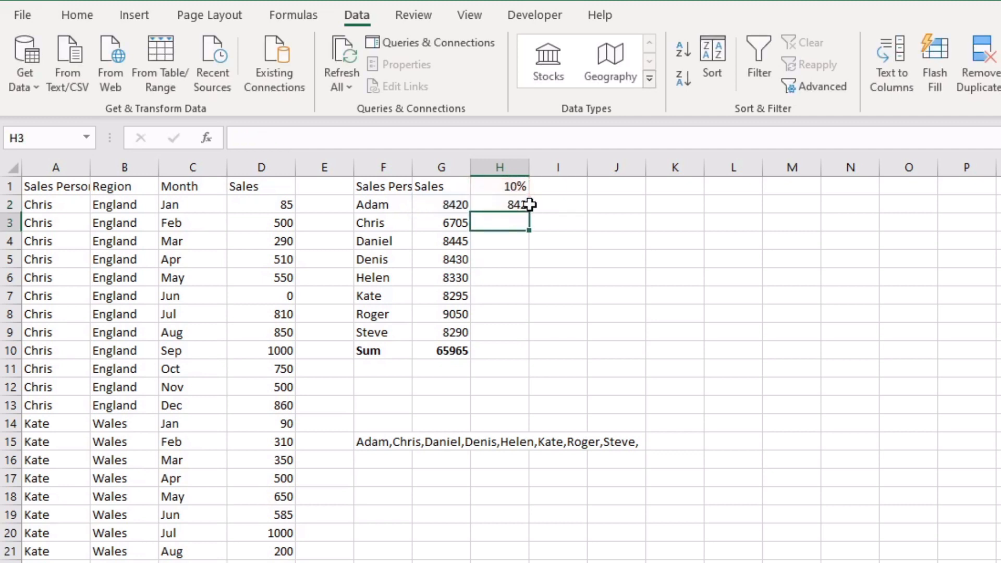
Step: Try to fill the H2 formula with its relative references down to H9
{"action": "left_click", "coordinate": [508, 204]}
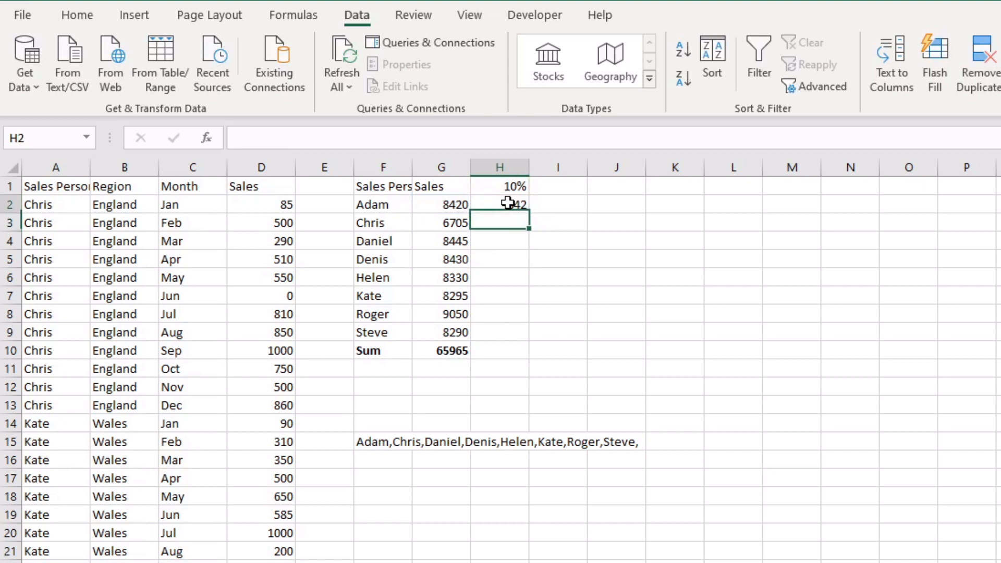
{"action": "left_click", "coordinate": [453, 205]}
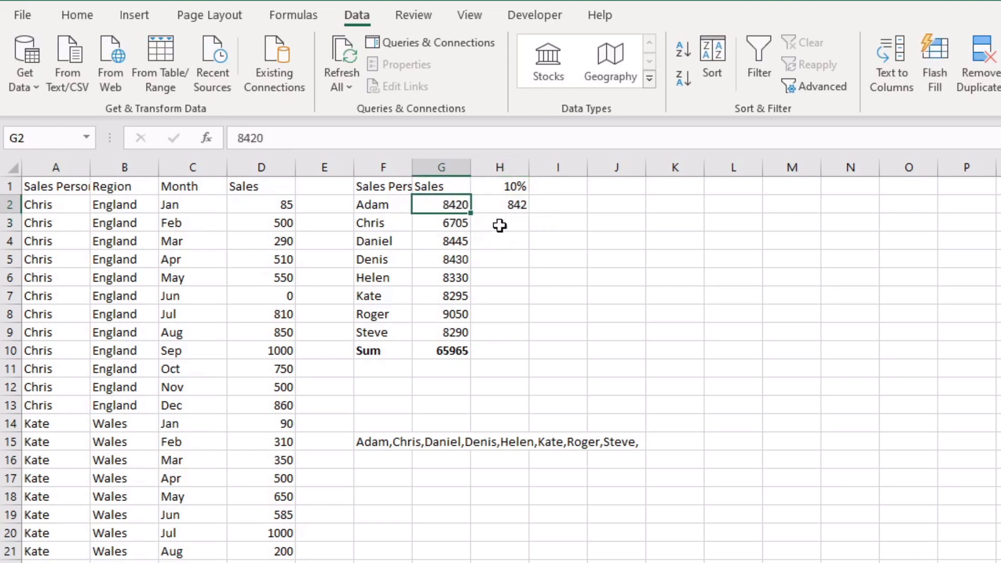
{"action": "left_click", "coordinate": [518, 207]}
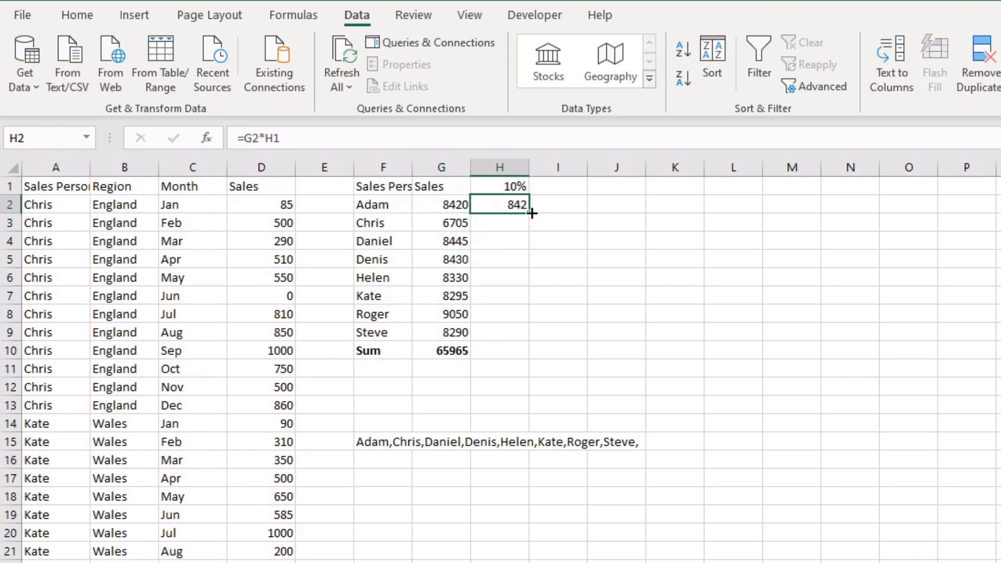
{"action": "left_click_drag", "start_coordinate": [532, 212], "coordinate": [528, 334]}
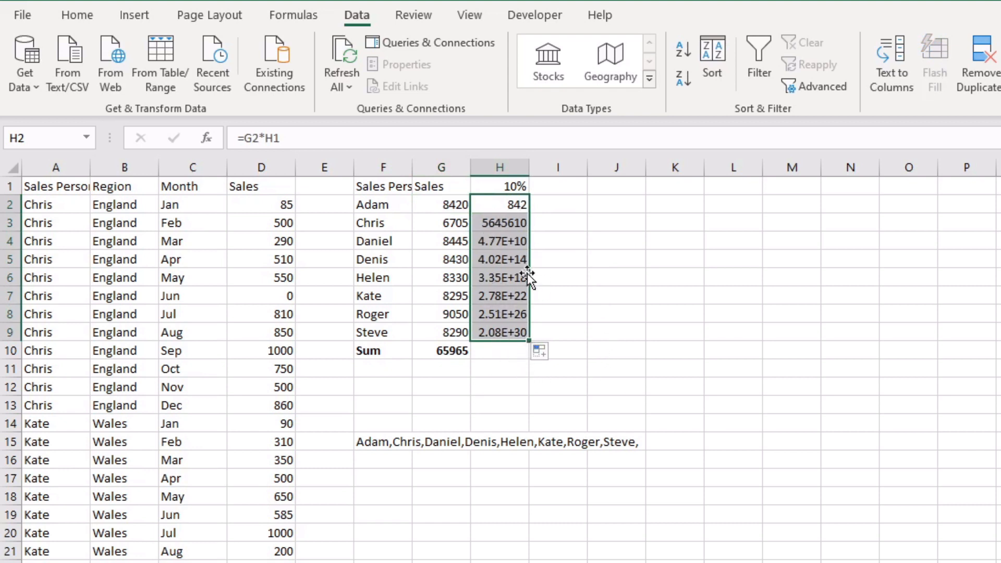
Step: Make the H1 reference in the H2 formula absolute so that it reads =G2*$H$1
{"action": "left_click", "coordinate": [509, 205]}
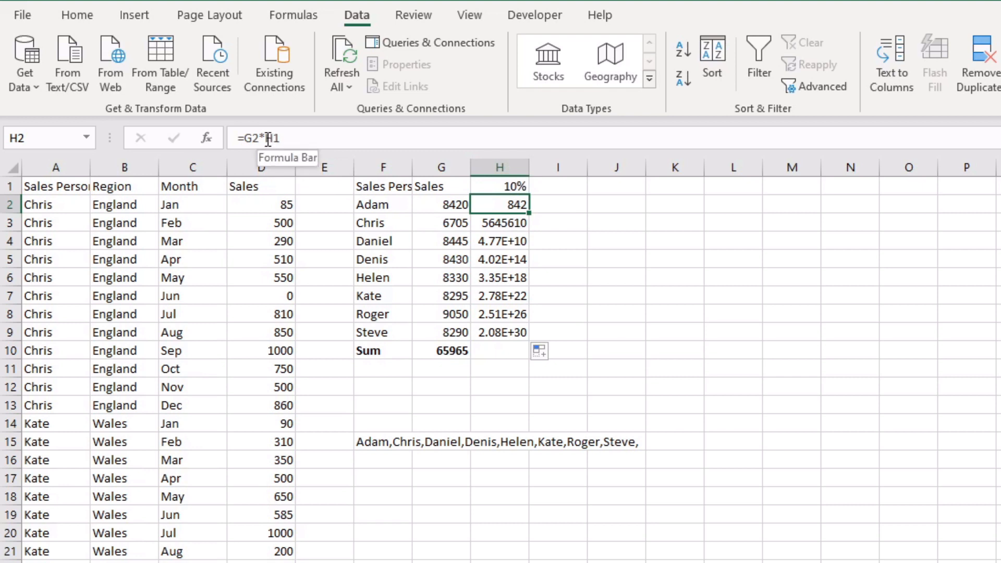
{"action": "left_click_drag", "start_coordinate": [268, 140], "coordinate": [311, 134]}
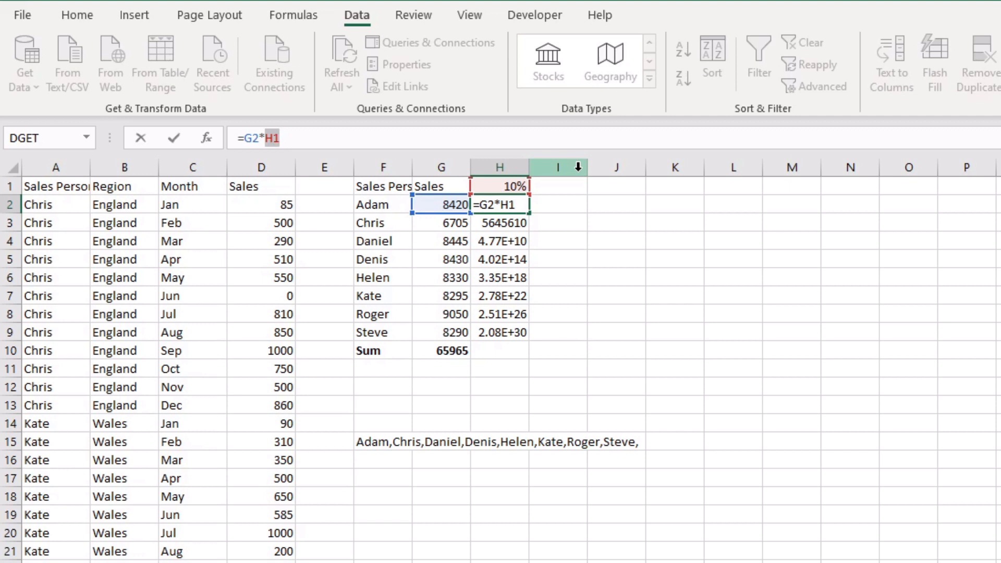
{"action": "key", "text": "F4"}
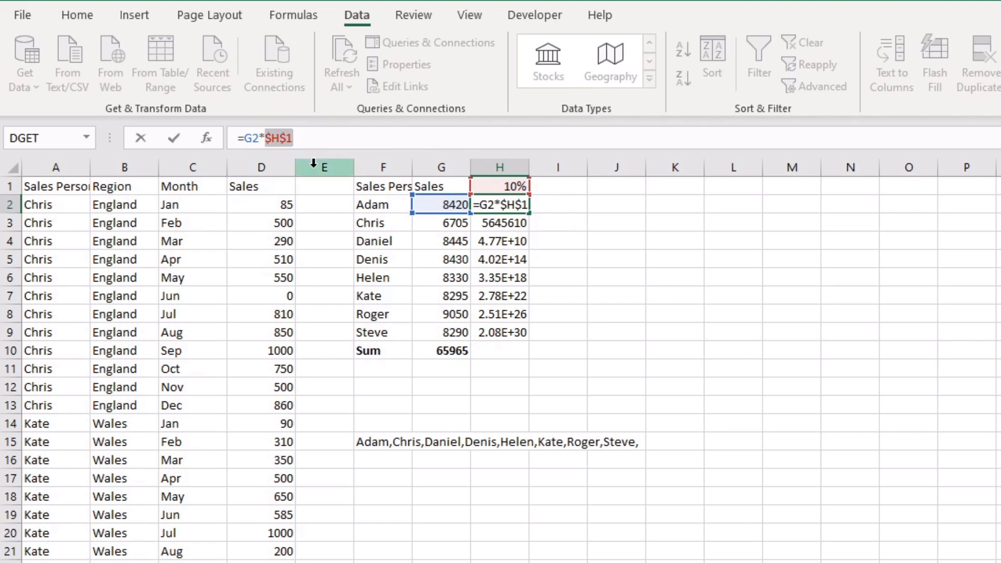
{"action": "key", "text": "F4"}
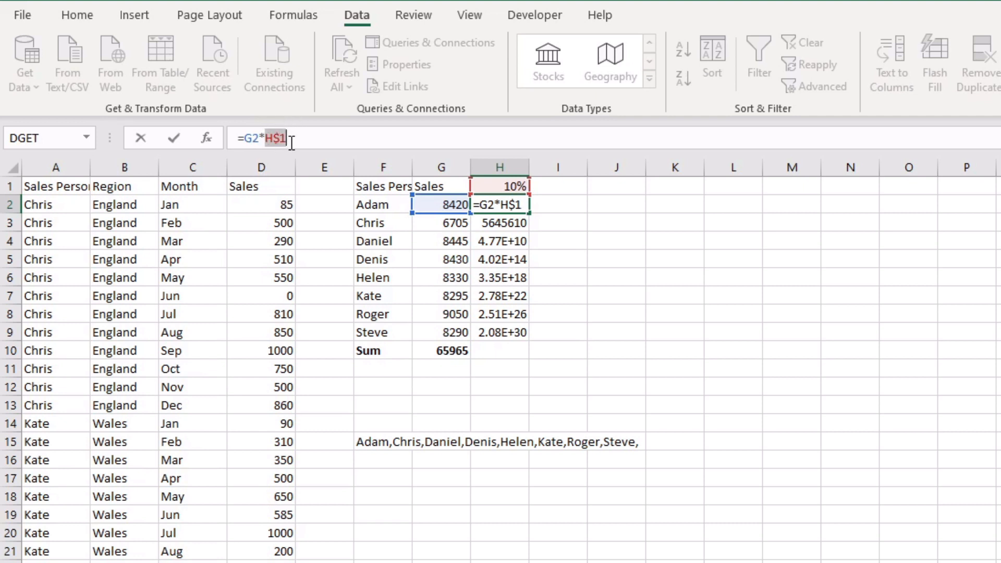
{"action": "key", "text": "F4"}
{"action": "key", "text": "F4"}
{"action": "key", "text": "F4"}
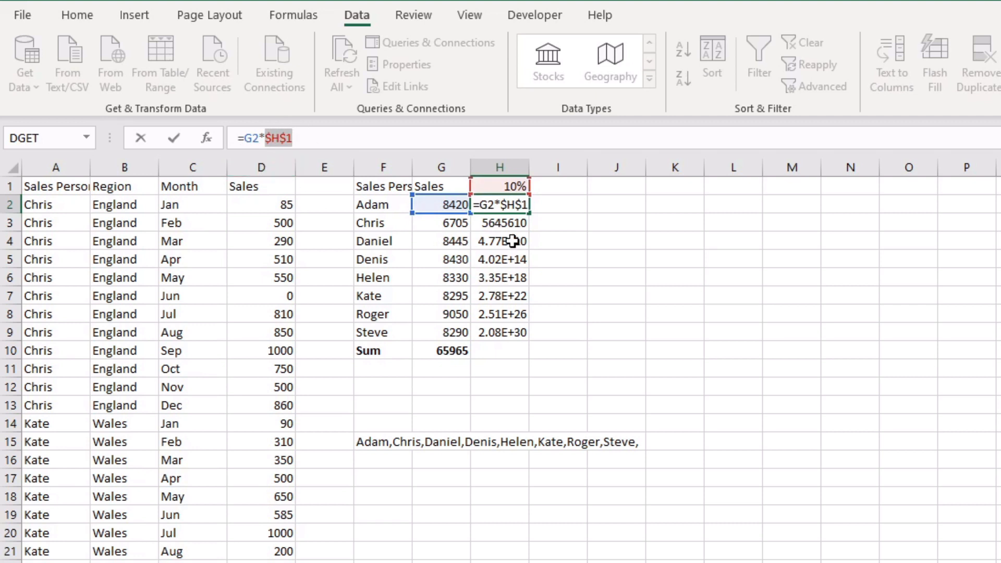
{"action": "key", "text": "Return"}
Step: Fill the formula with the absolute reference from H2 down to H9 and deselect the range
{"action": "left_click", "coordinate": [528, 205]}
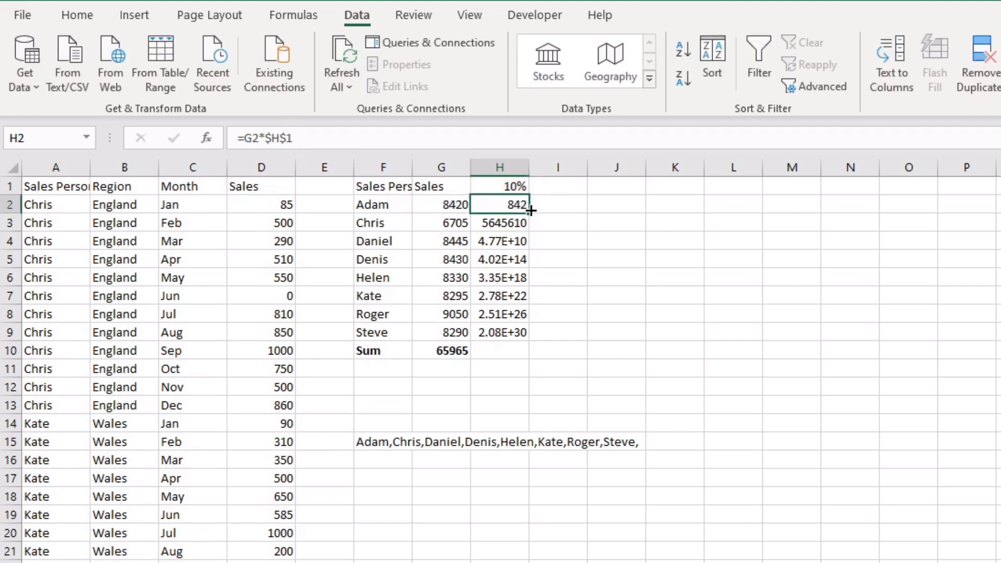
{"action": "double_click", "coordinate": [530, 212]}
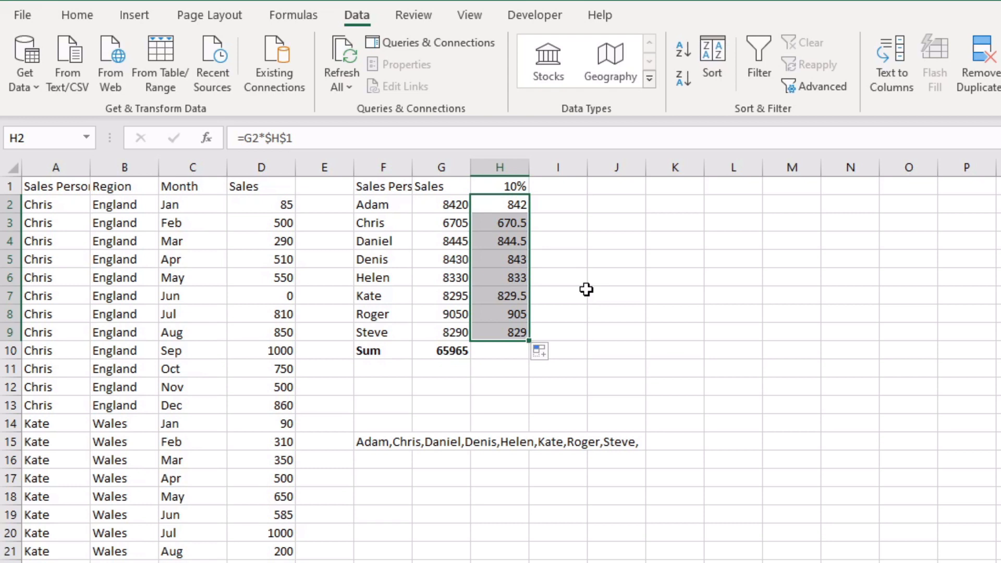
{"action": "left_click", "coordinate": [756, 335]}
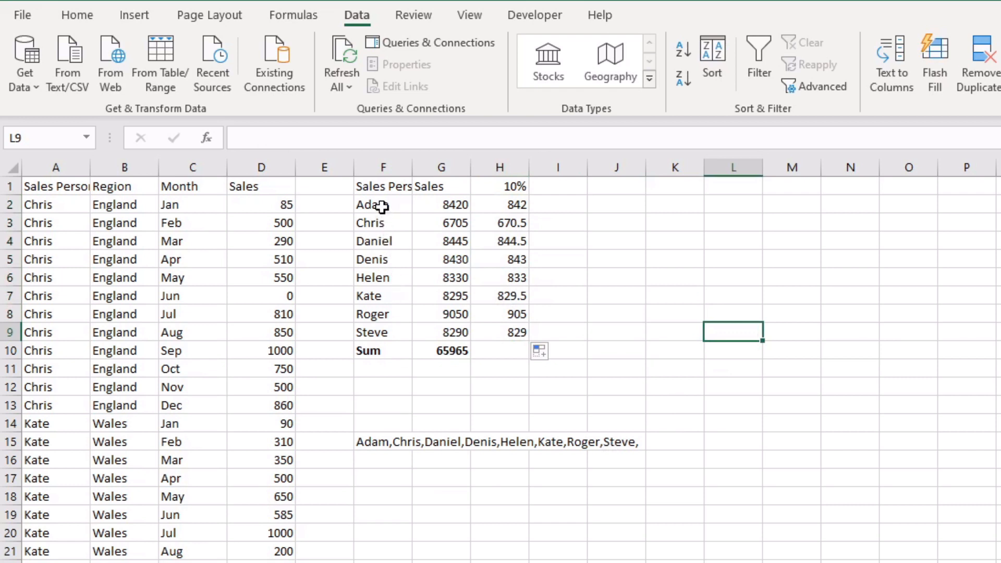
Step: Copy the salesperson names and totals in F2:G9, paste them transposed at K2, and review the two resulting rows
{"action": "left_click_drag", "start_coordinate": [380, 207], "coordinate": [444, 333]}
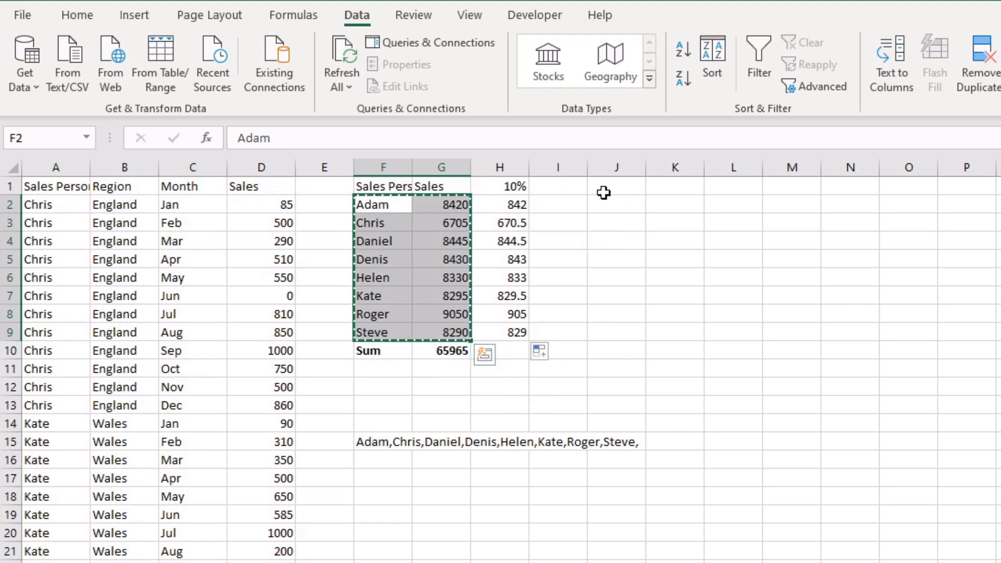
{"action": "left_click", "coordinate": [677, 206]}
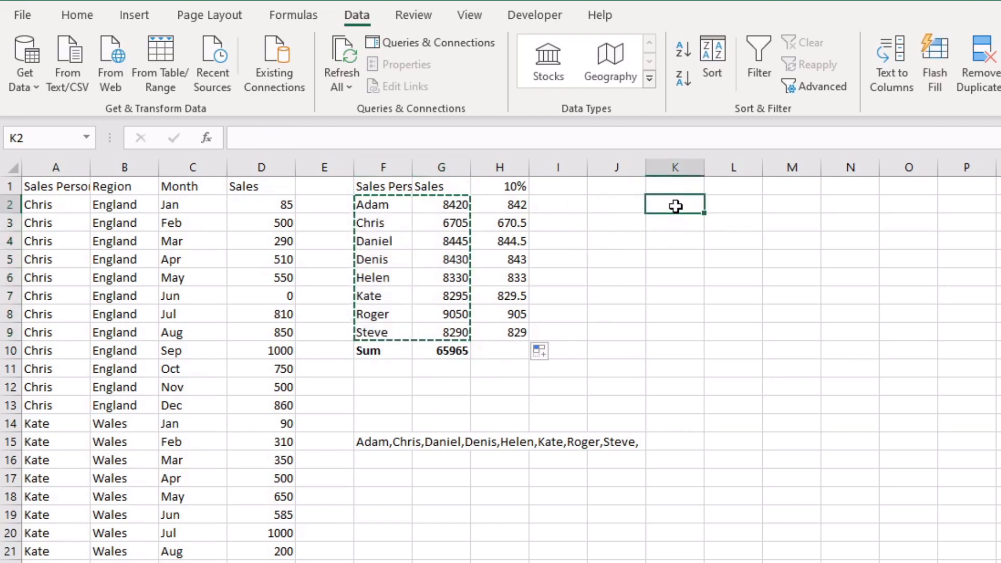
{"action": "right_click", "coordinate": [676, 207]}
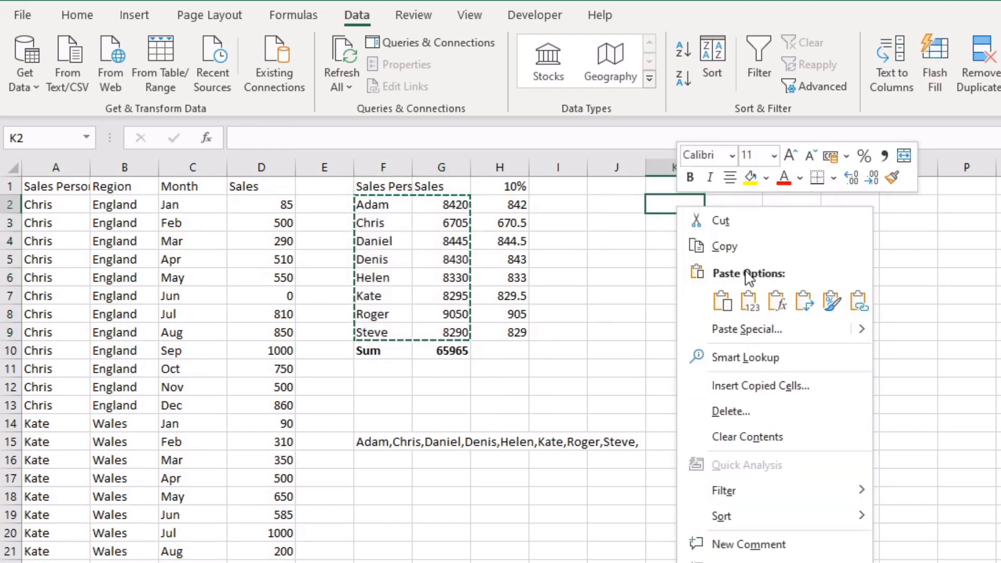
{"action": "left_click", "coordinate": [807, 309]}
{"action": "left_click", "coordinate": [678, 260]}
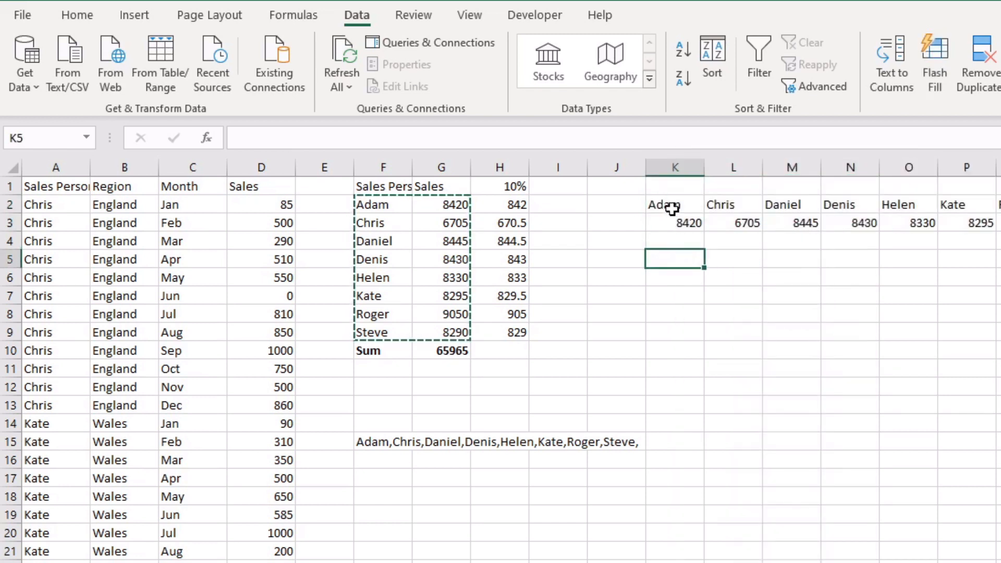
{"action": "left_click_drag", "start_coordinate": [673, 201], "coordinate": [998, 204]}
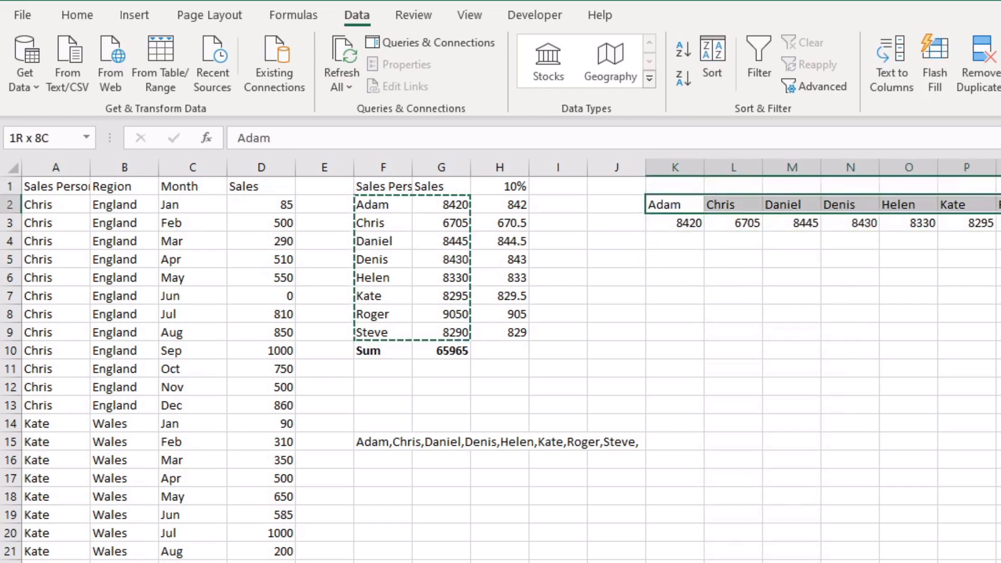
{"action": "left_click_drag", "start_coordinate": [672, 227], "coordinate": [999, 225]}
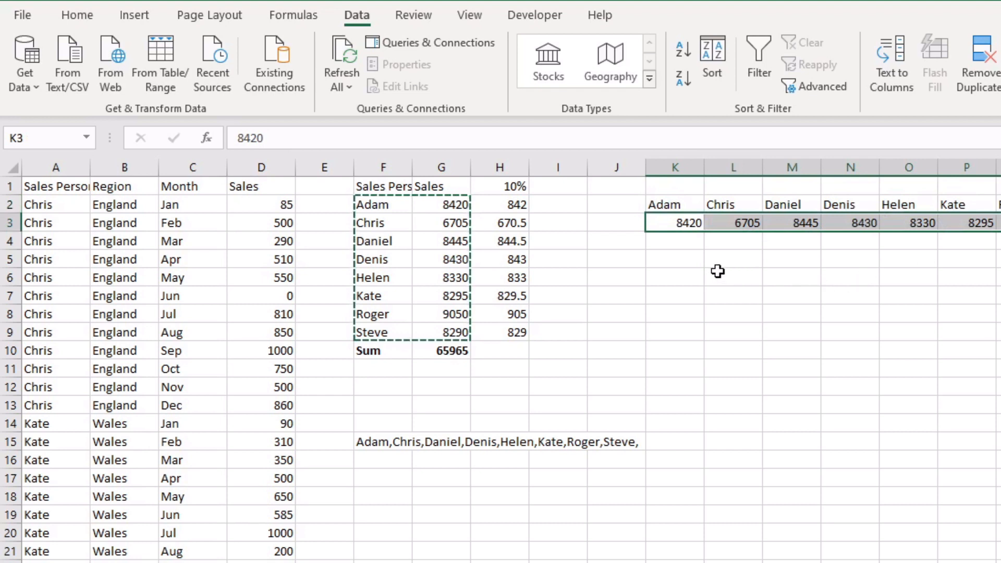
{"action": "left_click", "coordinate": [675, 256]}
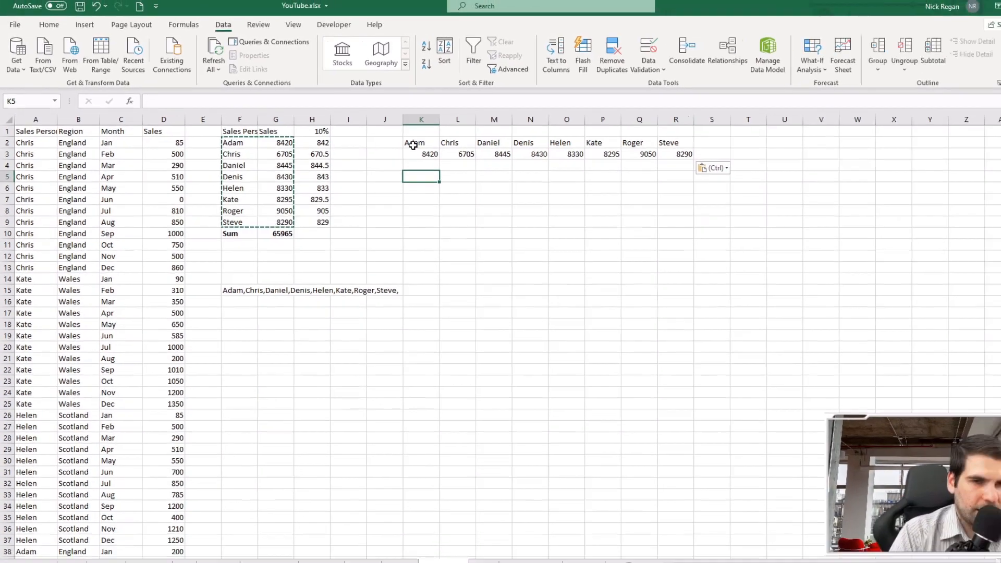
Step: Move the comma-separated names from F15 to K11, below the transposed table
{"action": "left_click", "coordinate": [238, 292]}
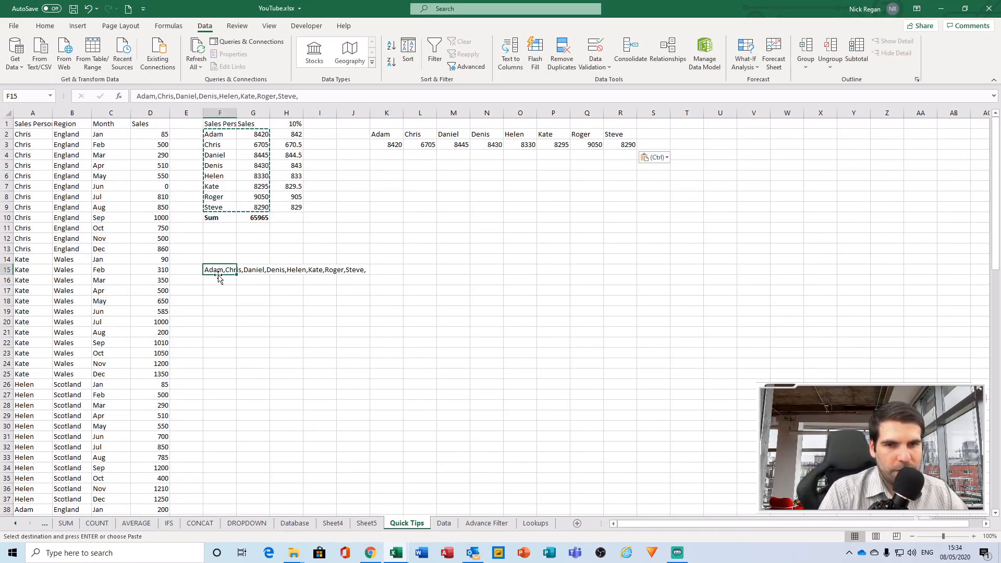
{"action": "left_click_drag", "start_coordinate": [219, 279], "coordinate": [452, 234]}
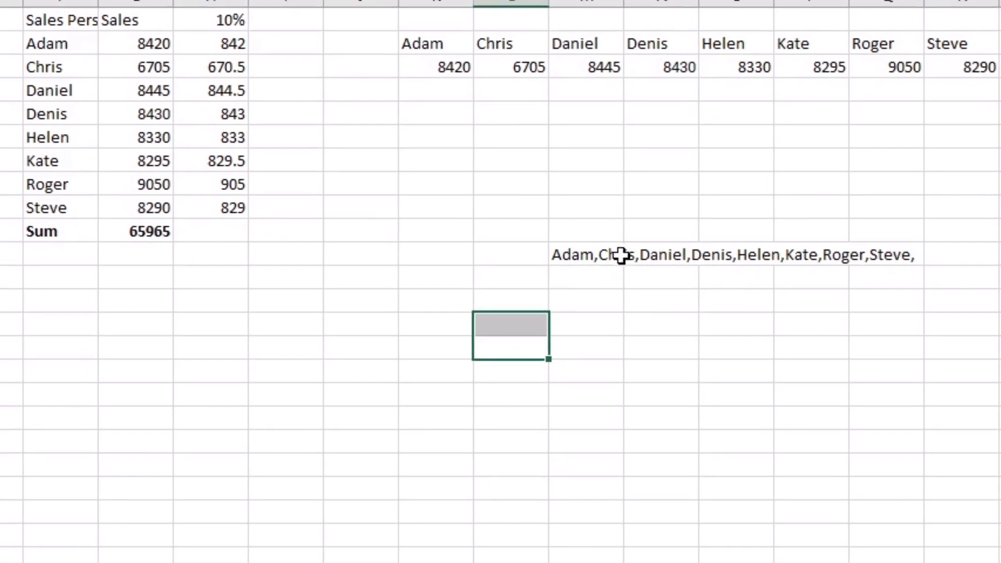
{"action": "left_click", "coordinate": [621, 256]}
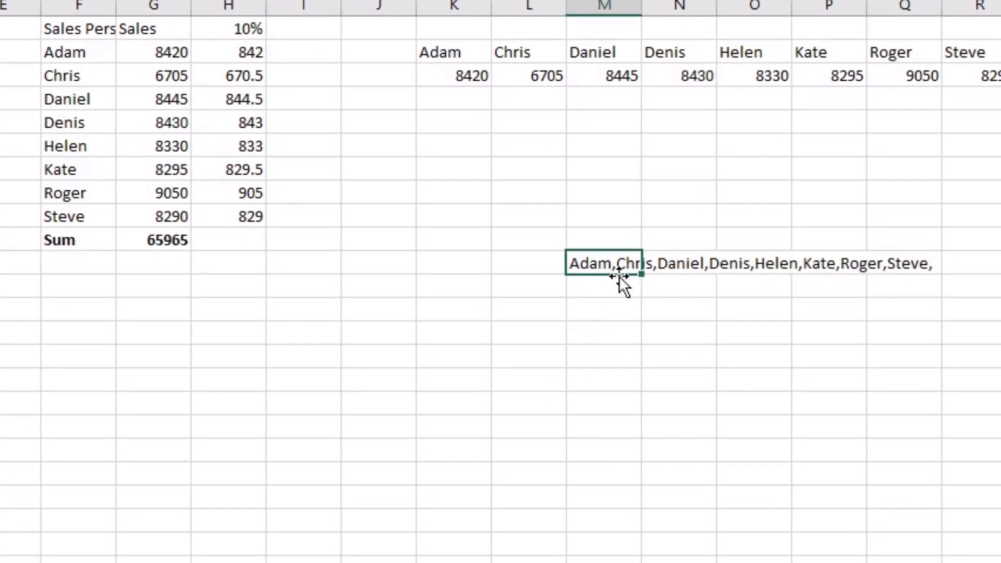
{"action": "left_click_drag", "start_coordinate": [595, 267], "coordinate": [445, 271]}
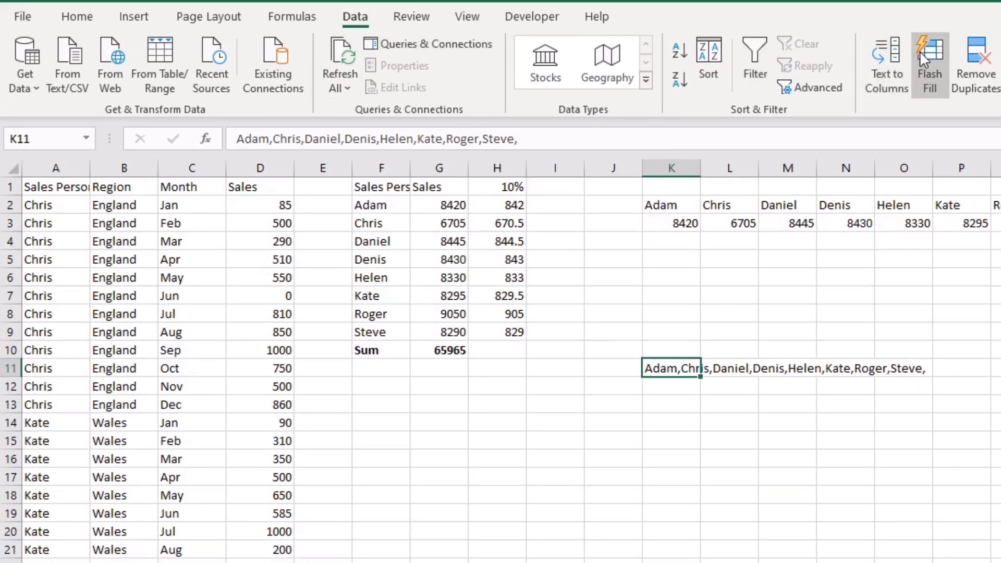
Step: Preview splitting the delimited K11 text in Text to Columns with the Comma delimiter off and on, and leave without splitting
{"action": "left_click", "coordinate": [884, 57]}
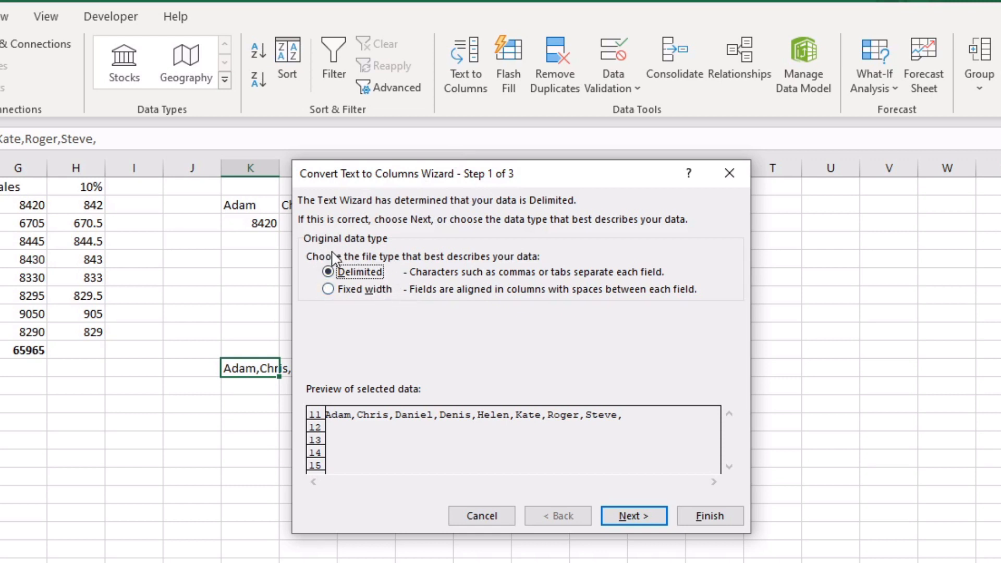
{"action": "left_click", "coordinate": [631, 516]}
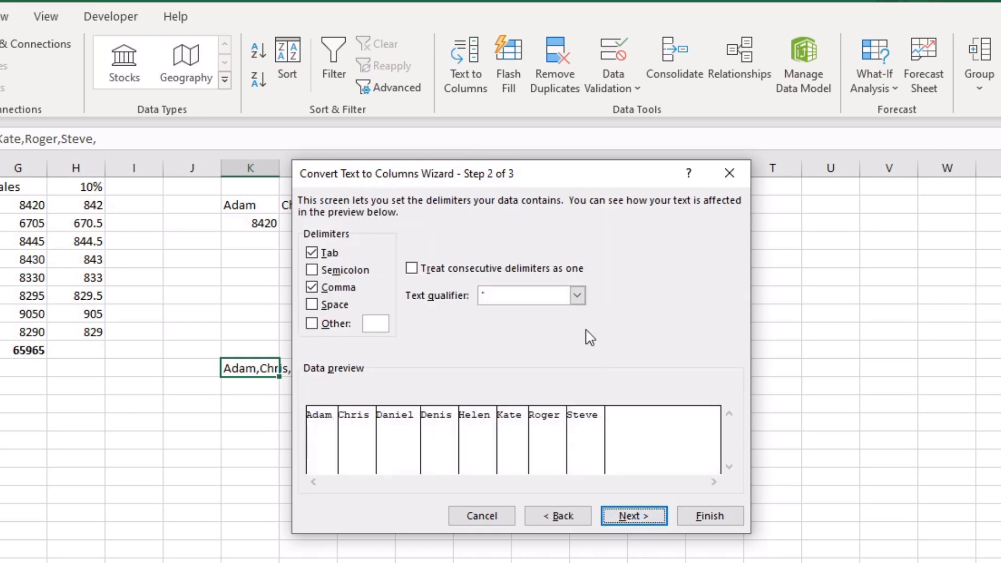
{"action": "left_click", "coordinate": [329, 288]}
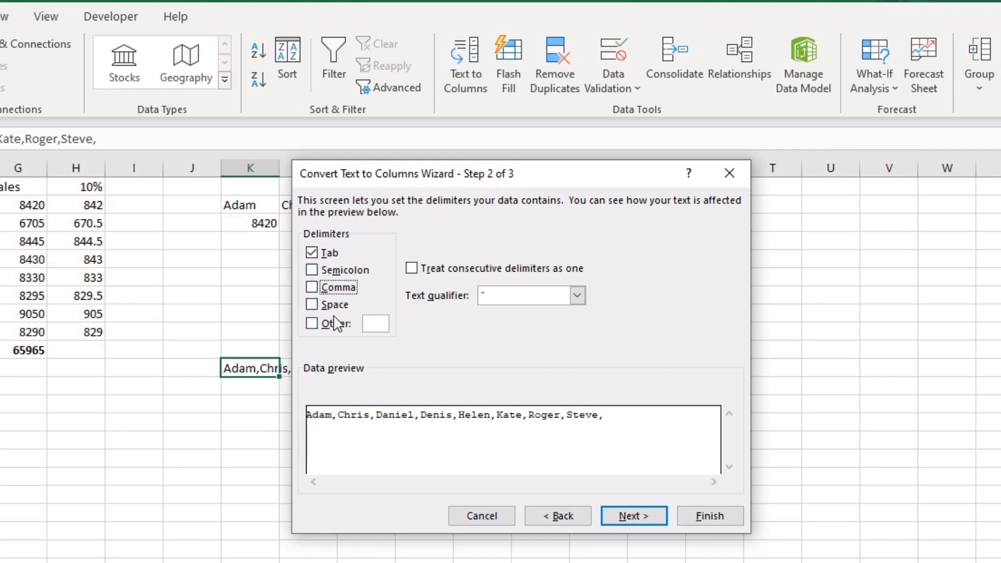
{"action": "left_click", "coordinate": [312, 288]}
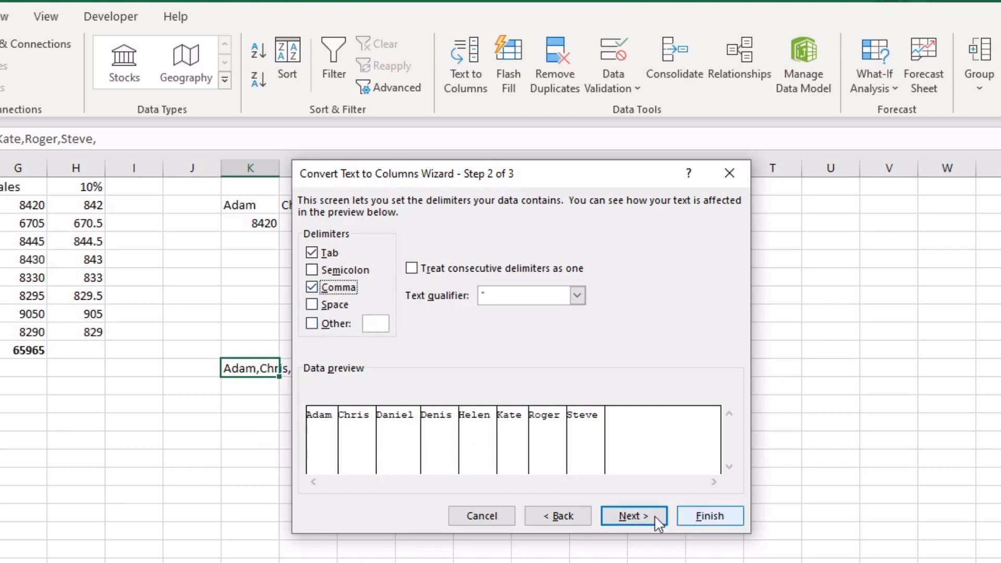
{"action": "left_click", "coordinate": [502, 518]}
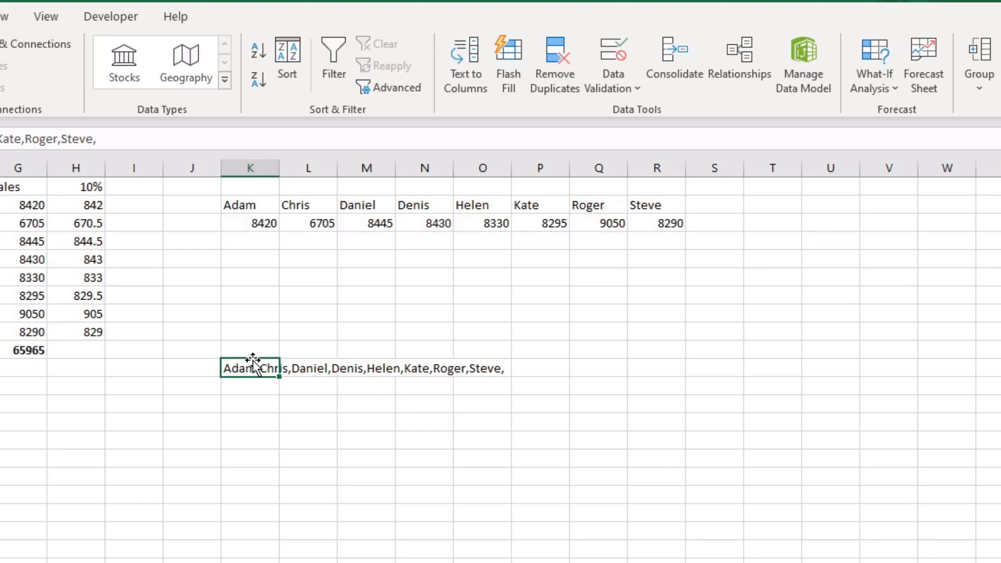
Step: Replace the commas between the names in K11 with & characters
{"action": "key", "text": "ctrl+f"}
{"action": "left_click", "coordinate": [404, 338]}
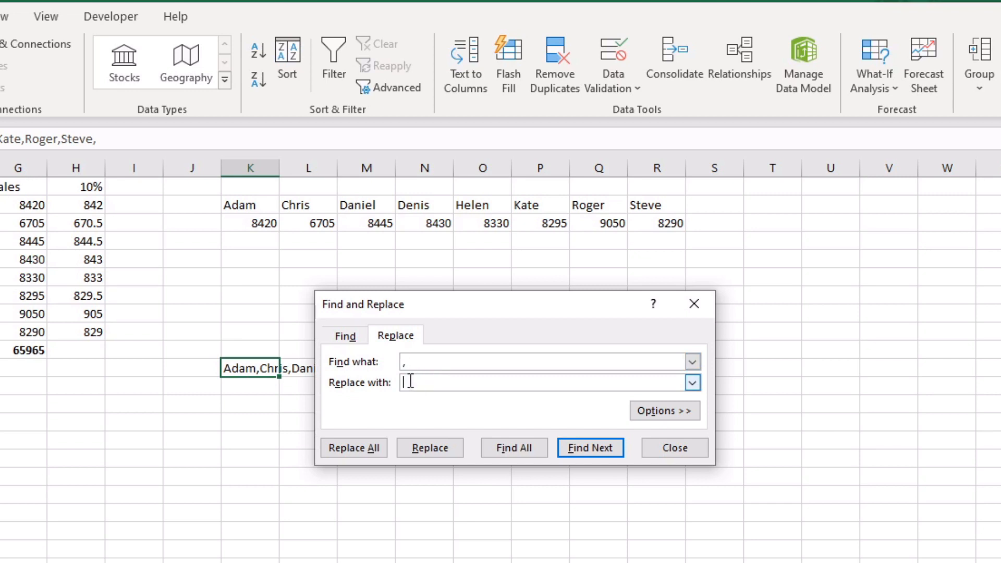
{"action": "left_click", "coordinate": [430, 449]}
{"action": "left_click", "coordinate": [647, 447]}
{"action": "left_click", "coordinate": [391, 443]}
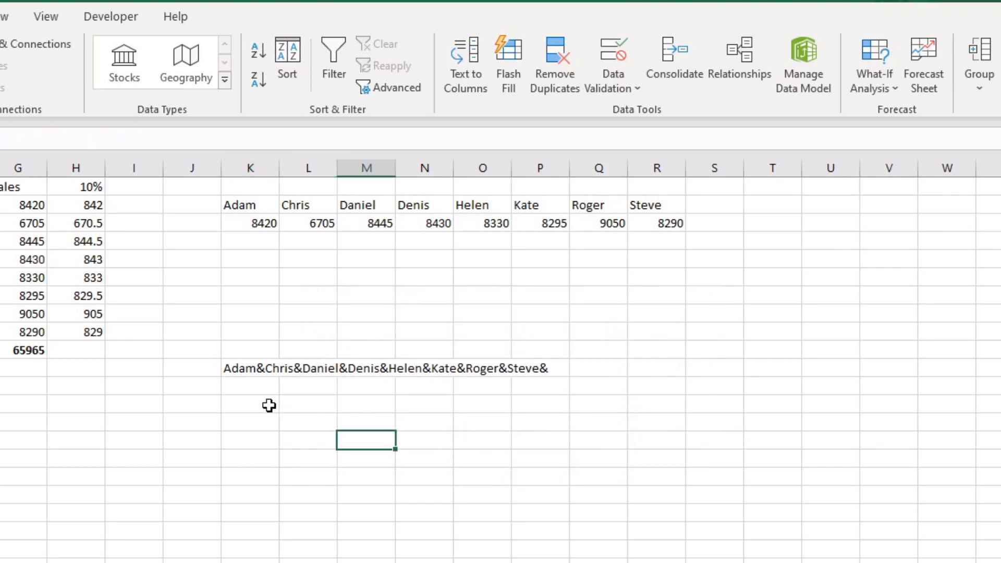
Step: Start Text to Columns on K11 as Delimited data and try the Semicolon and Space delimiters
{"action": "left_click", "coordinate": [236, 370]}
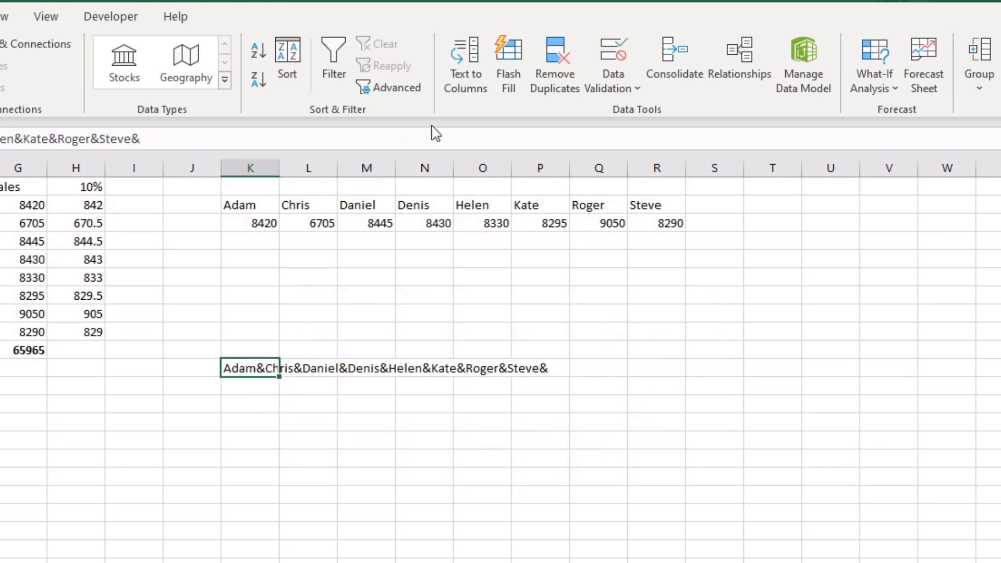
{"action": "left_click", "coordinate": [461, 55]}
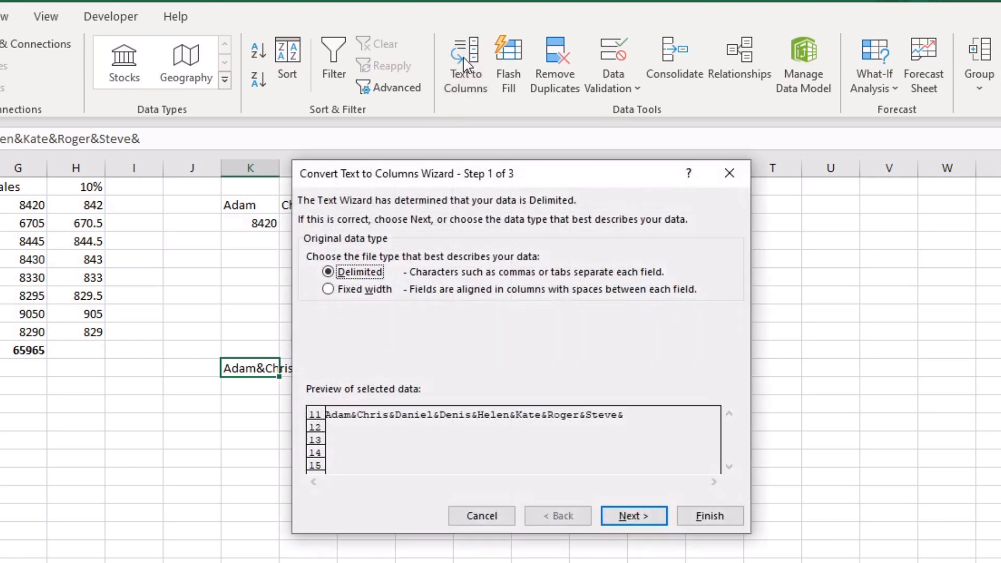
{"action": "left_click", "coordinate": [632, 516]}
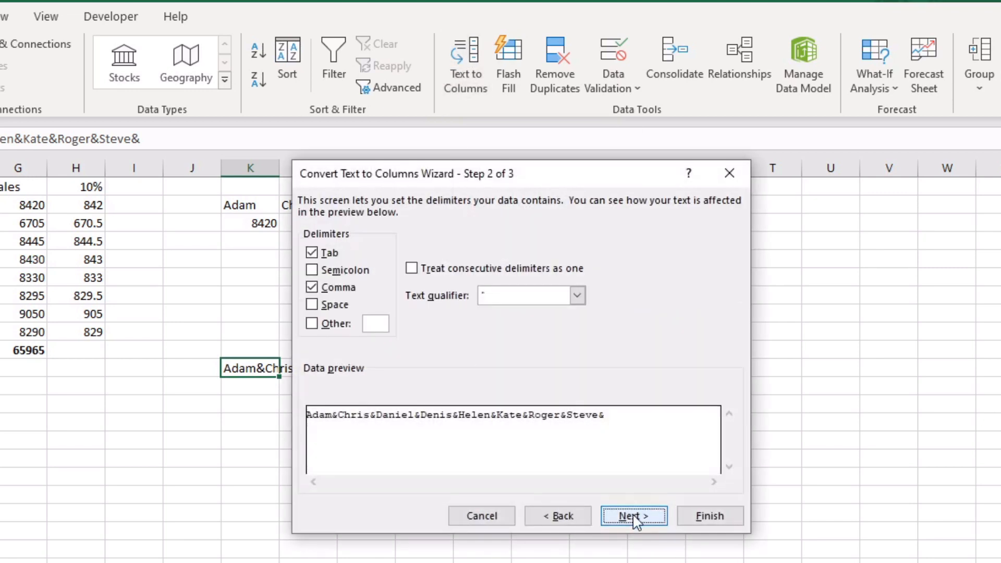
{"action": "left_click", "coordinate": [312, 270]}
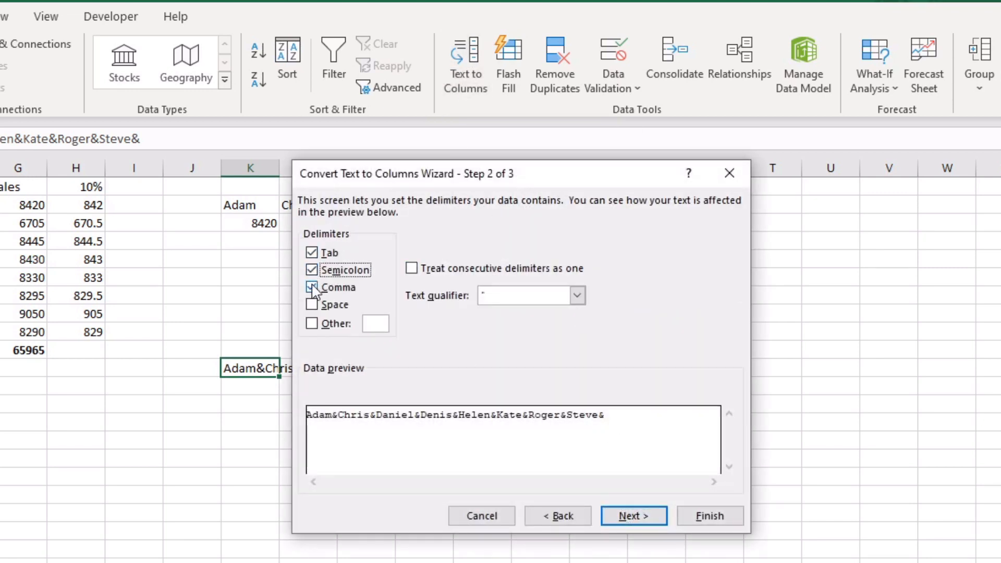
{"action": "left_click", "coordinate": [311, 305]}
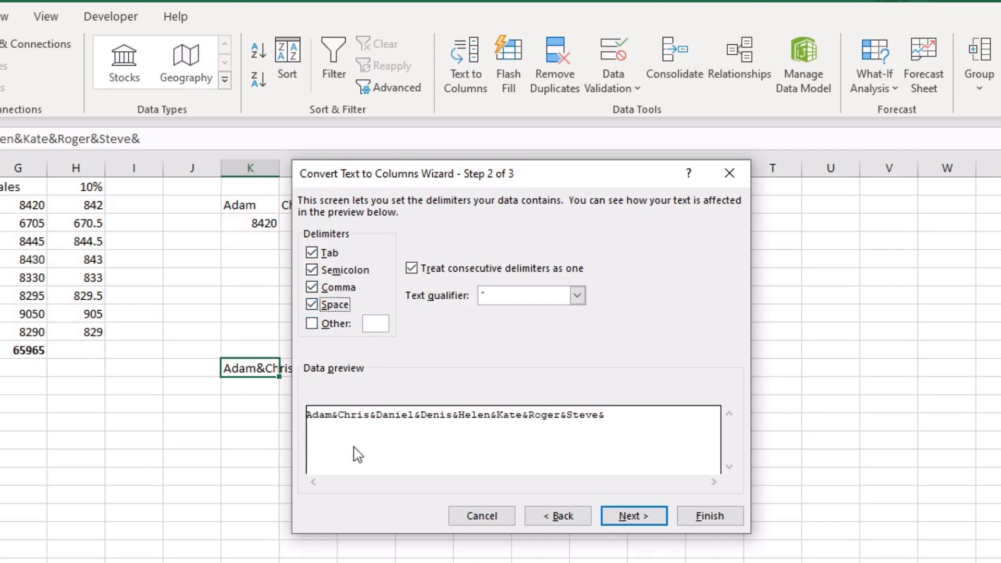
Step: Turn off the Tab, Semicolon, Comma and Space delimiters, set the Other delimiter to & and split the K11 names into columns
{"action": "left_click", "coordinate": [312, 287]}
{"action": "left_click", "coordinate": [312, 270]}
{"action": "left_click", "coordinate": [312, 252]}
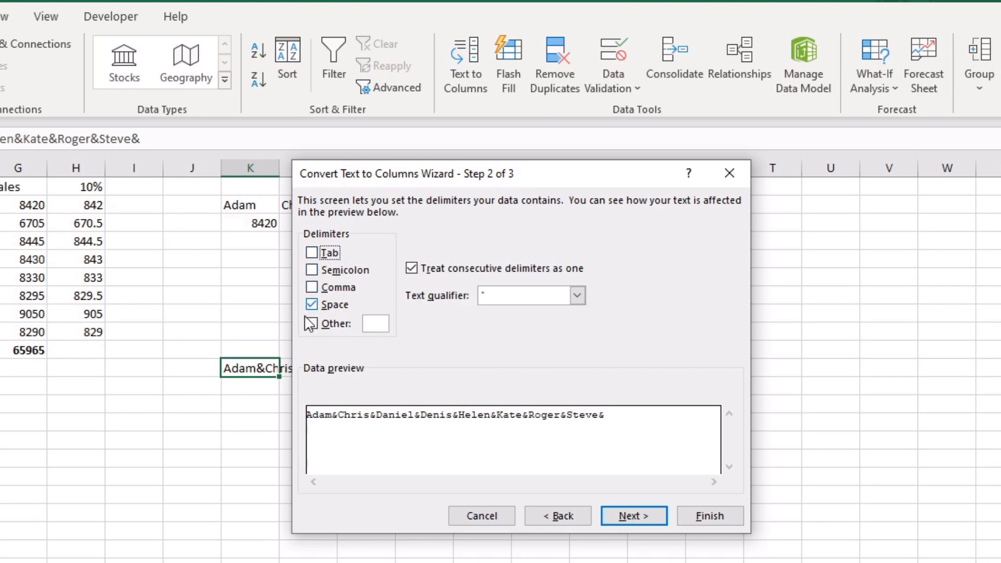
{"action": "left_click", "coordinate": [312, 305]}
{"action": "left_click", "coordinate": [312, 324]}
{"action": "type", "text": "&"}
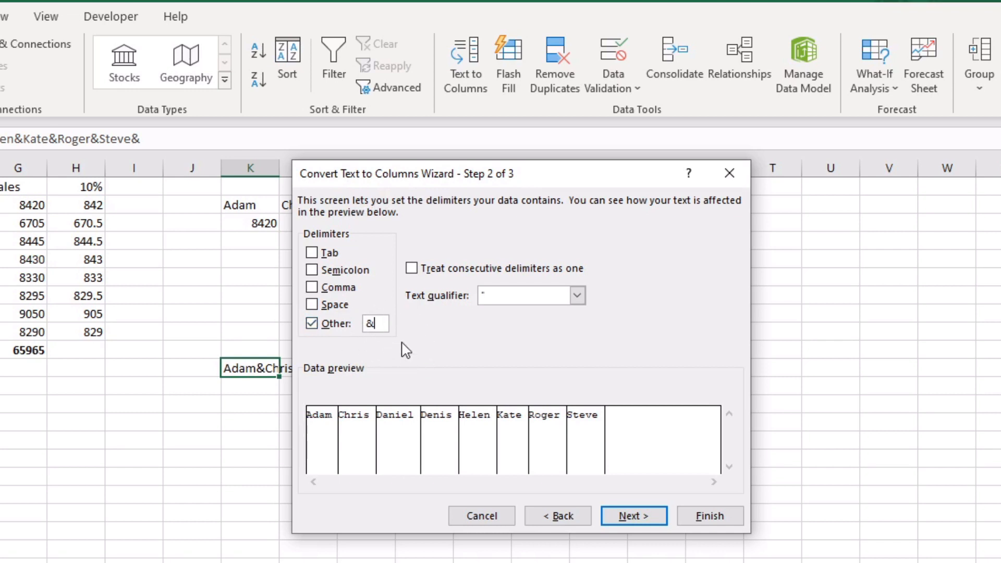
{"action": "left_click", "coordinate": [711, 517]}
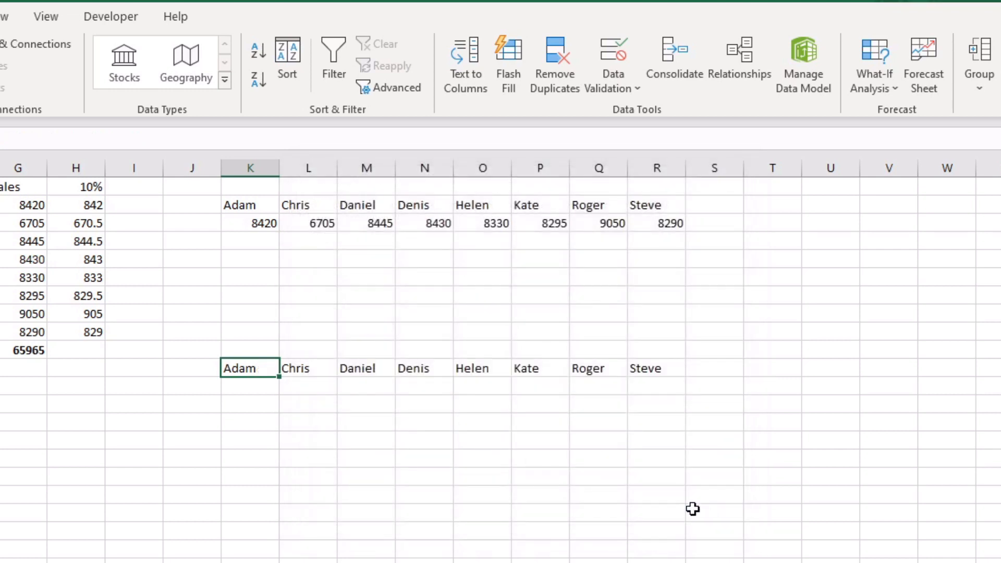
Step: Review the names split across K11:R11 by selecting the range and deselecting it
{"action": "left_click", "coordinate": [350, 453]}
{"action": "left_click_drag", "start_coordinate": [246, 371], "coordinate": [649, 369]}
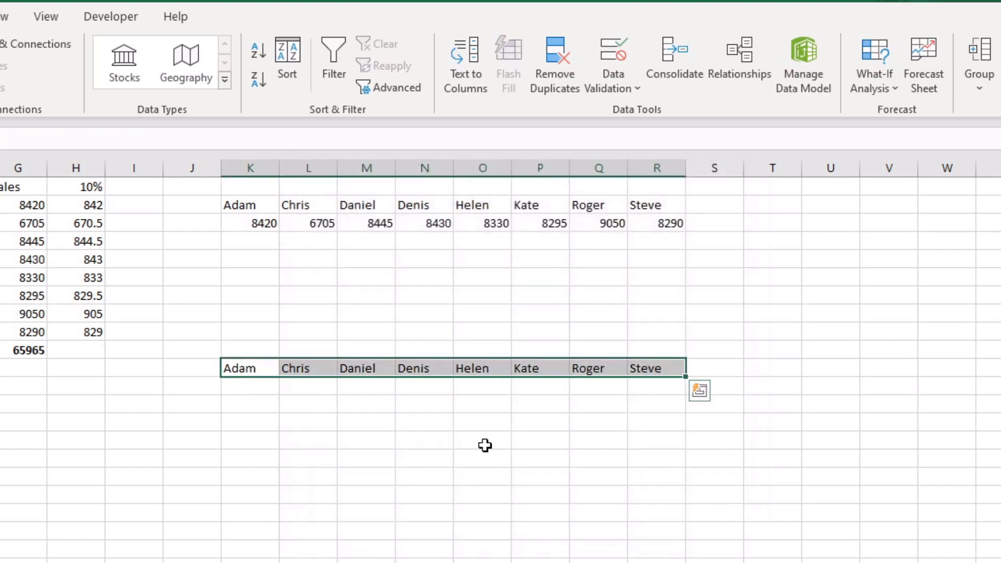
{"action": "left_click", "coordinate": [261, 448]}
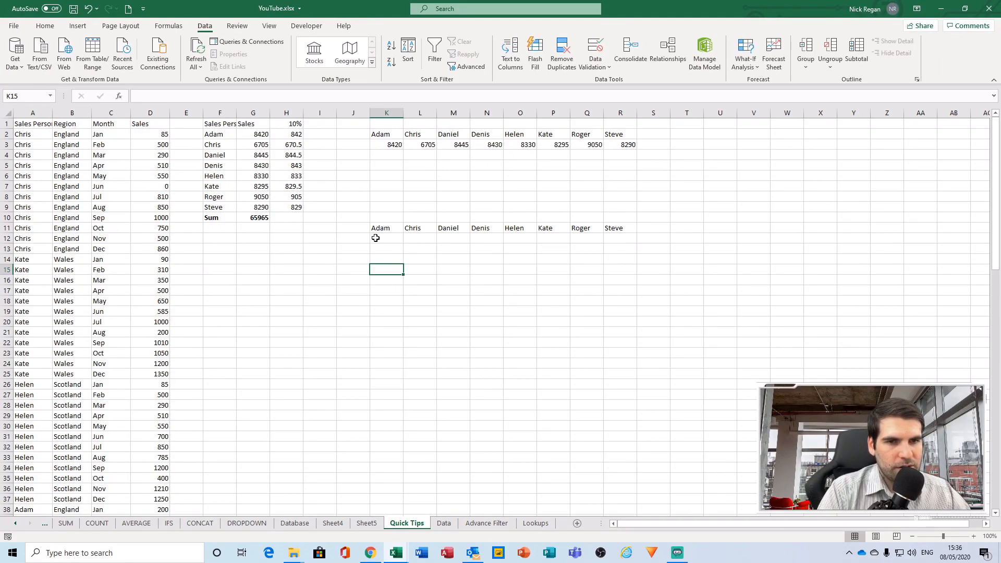
{"action": "left_click", "coordinate": [386, 260]}
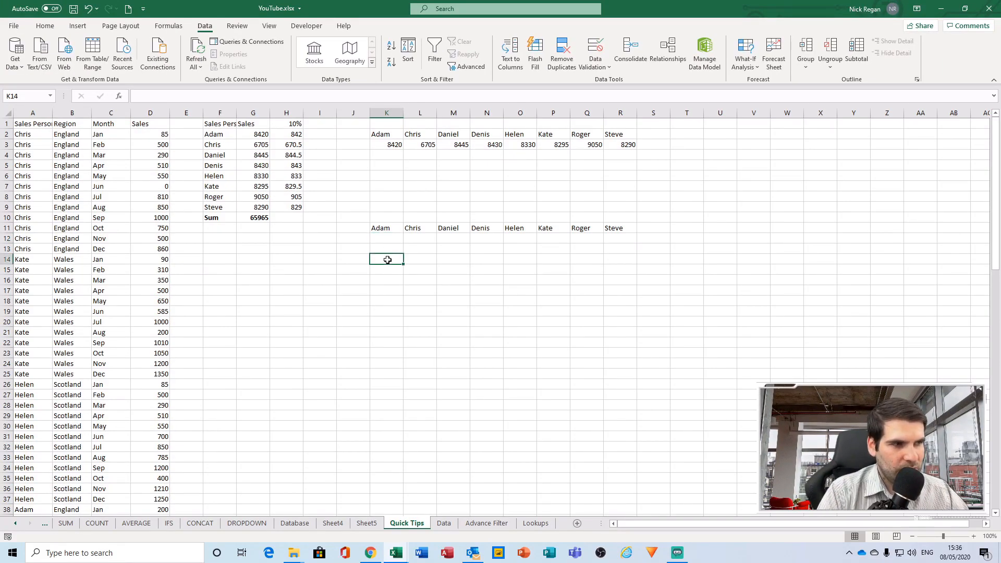
{"action": "left_click", "coordinate": [296, 330]}
Step: Insert a screenshot of the open Book1 window at cell H16
{"action": "left_click", "coordinate": [290, 276]}
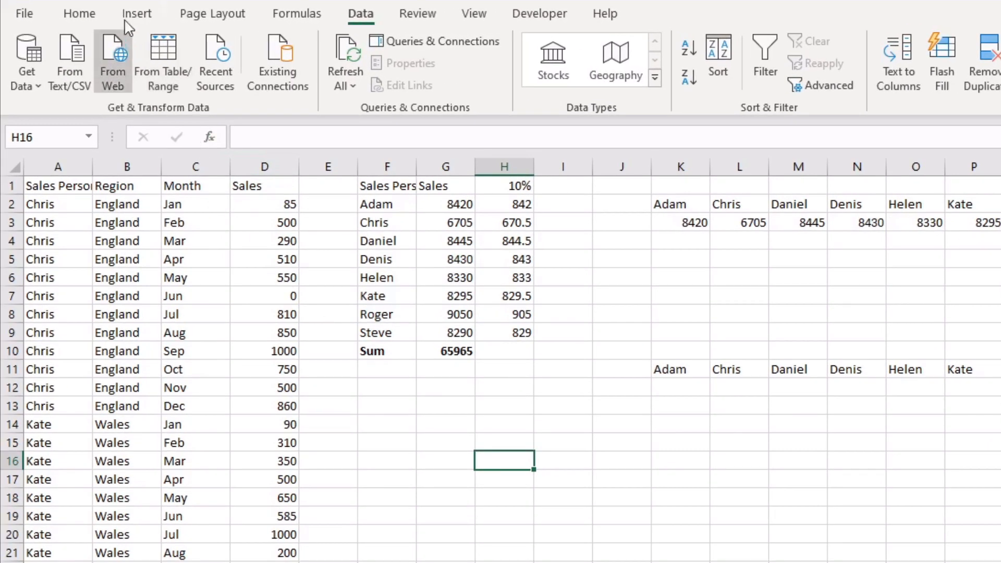
{"action": "left_click", "coordinate": [139, 15]}
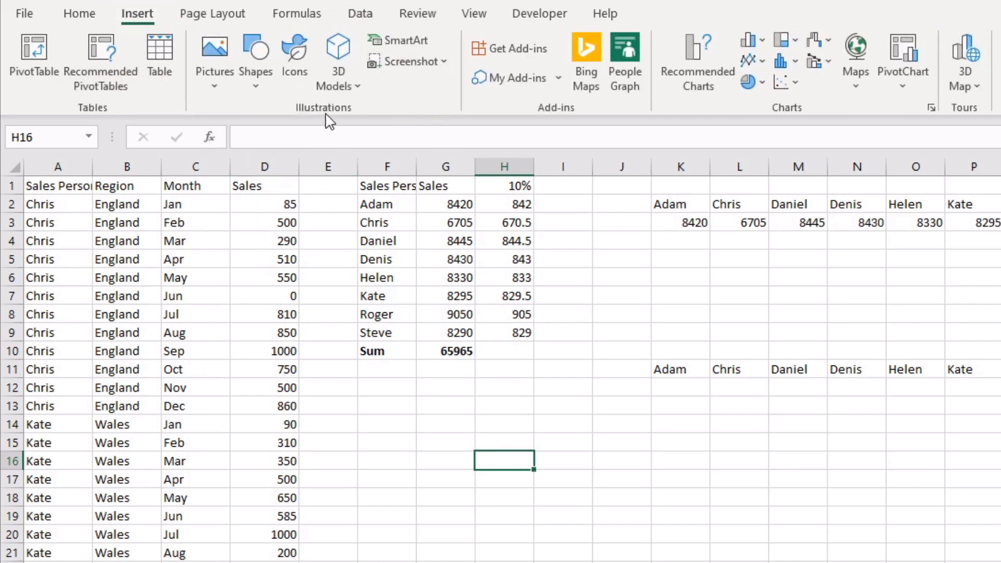
{"action": "left_click", "coordinate": [446, 60]}
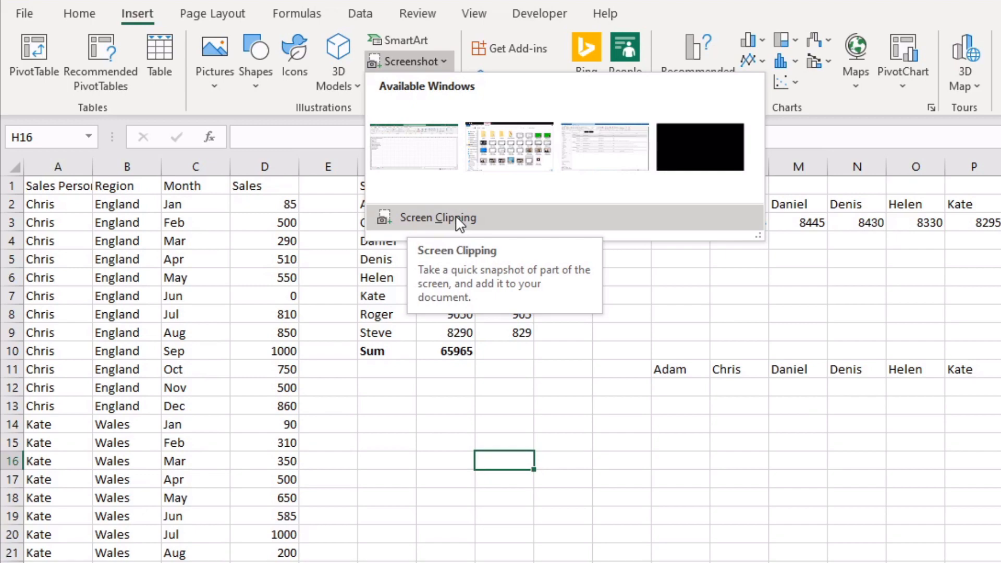
{"action": "left_click", "coordinate": [413, 147]}
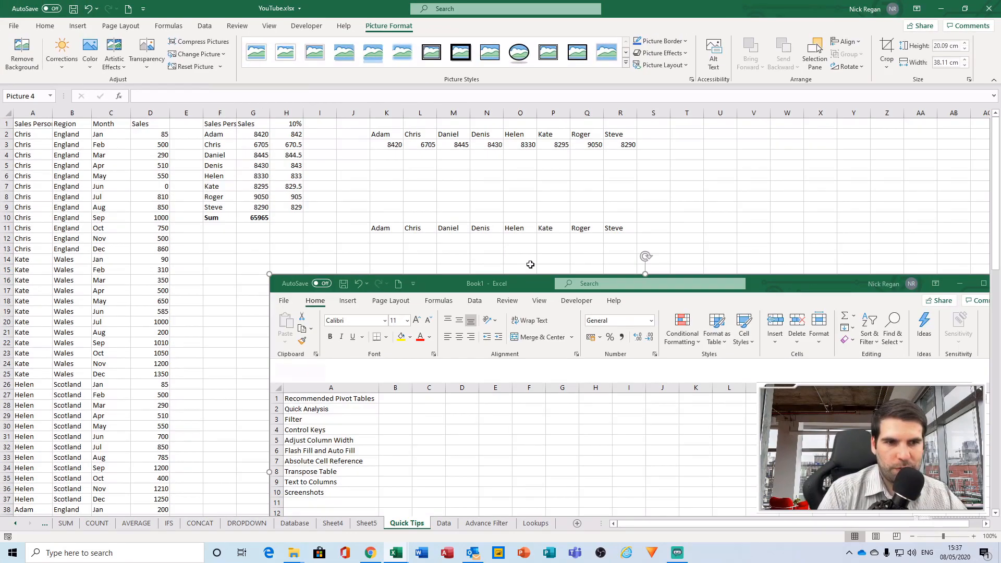
Step: Shrink the Book1 screenshot to about 24.1 cm wide by 12.7 cm high and place it just below the transposed table
{"action": "left_click_drag", "start_coordinate": [269, 273], "coordinate": [730, 422]}
{"action": "left_click_drag", "start_coordinate": [664, 424], "coordinate": [359, 183]}
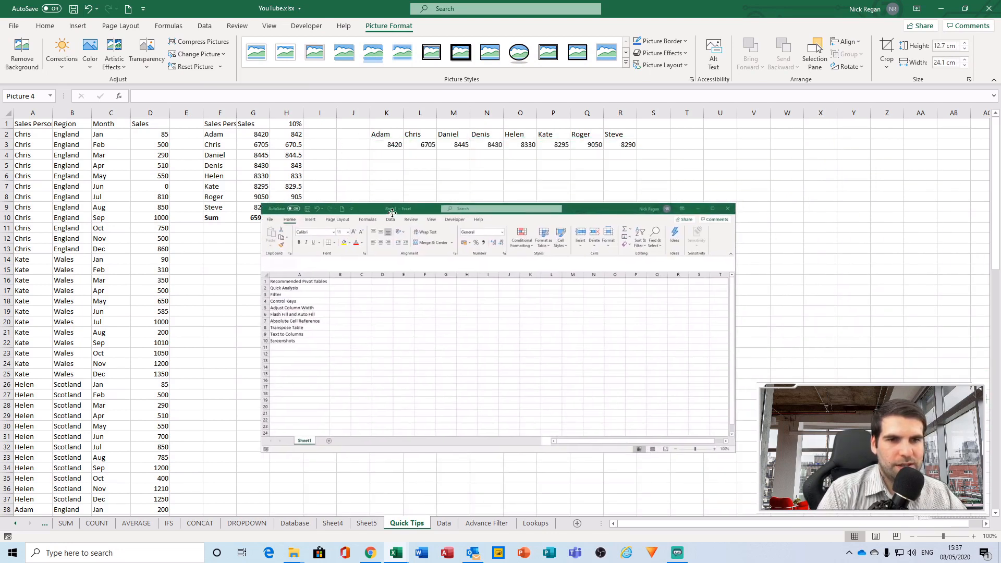
{"action": "left_click_drag", "start_coordinate": [627, 211], "coordinate": [698, 170]}
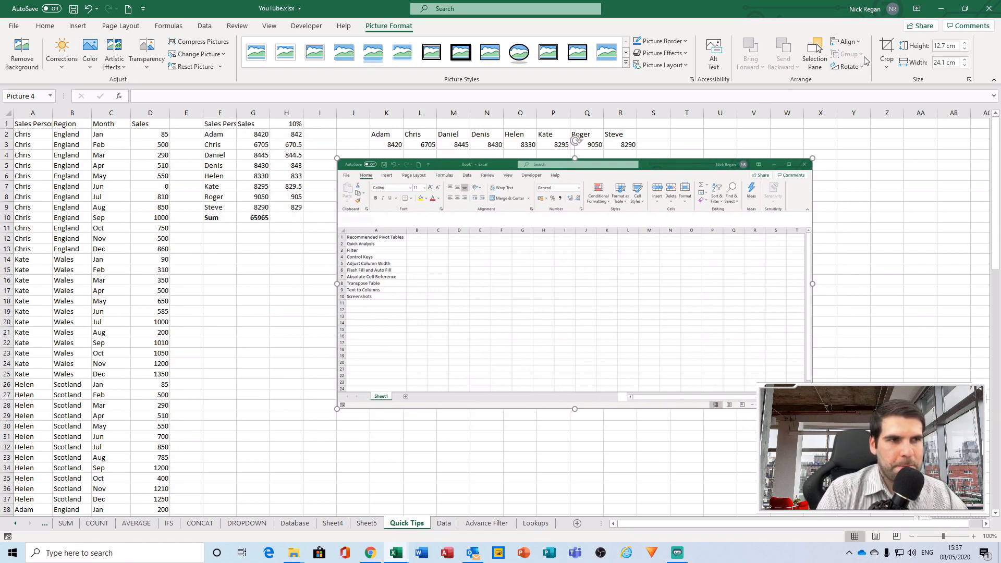
Step: Crop the screenshot to just the list of ten tips, about 3.88 cm wide by 3.68 cm high
{"action": "left_click", "coordinate": [887, 51]}
{"action": "left_click_drag", "start_coordinate": [812, 283], "coordinate": [703, 282]}
{"action": "left_click_drag", "start_coordinate": [523, 408], "coordinate": [522, 362]}
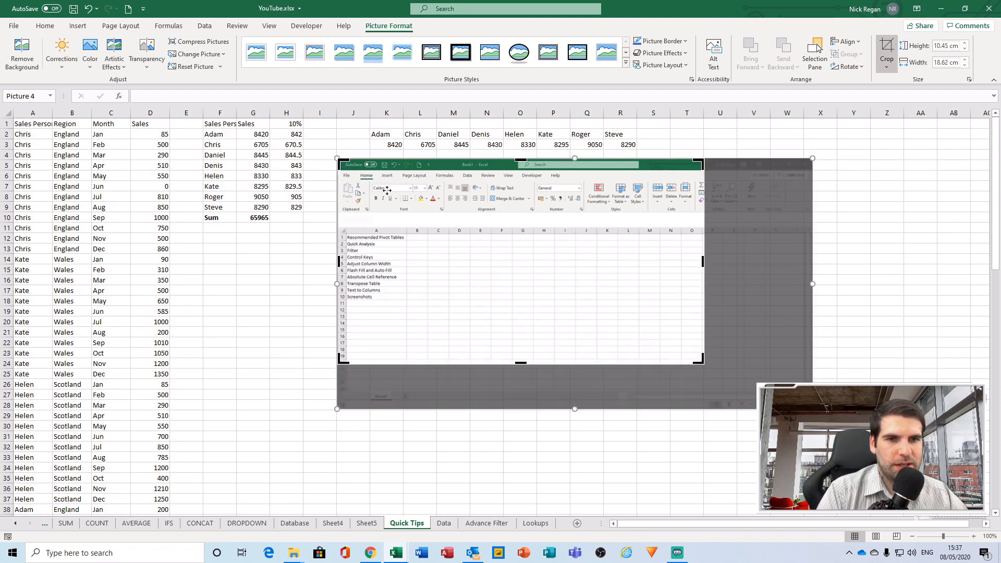
{"action": "left_click_drag", "start_coordinate": [520, 159], "coordinate": [520, 232]}
{"action": "left_click_drag", "start_coordinate": [519, 364], "coordinate": [536, 302]}
{"action": "mouse_move", "coordinate": [702, 267]}
{"action": "left_mouse_down"}
{"action": "mouse_move", "coordinate": [474, 284]}
{"action": "mouse_move", "coordinate": [410, 262]}
{"action": "mouse_move", "coordinate": [371, 268]}
{"action": "mouse_move", "coordinate": [586, 276]}
{"action": "mouse_move", "coordinate": [705, 225]}
{"action": "mouse_move", "coordinate": [711, 251]}
{"action": "left_mouse_up"}
{"action": "left_click", "coordinate": [881, 249]}
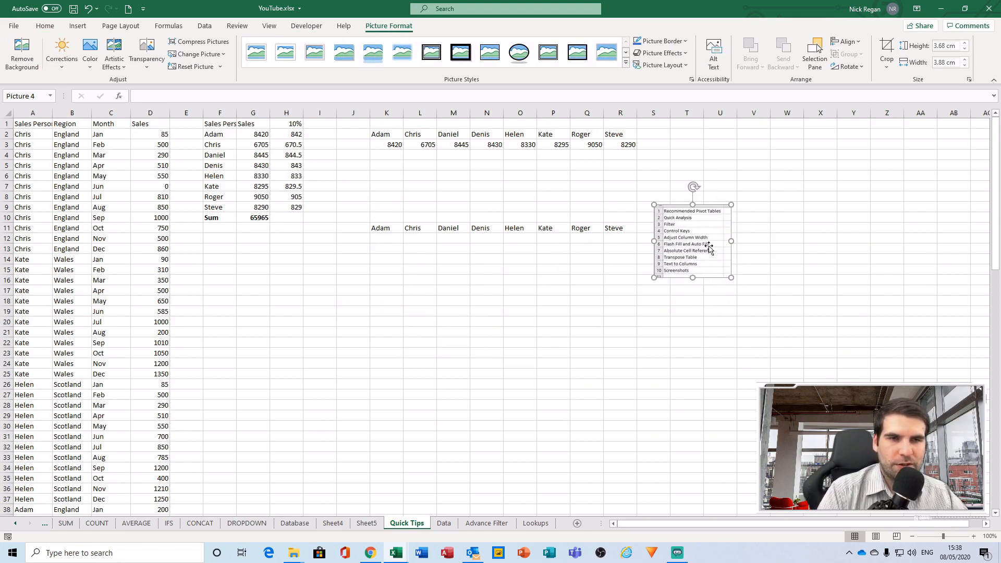
Step: Move the cropped screenshot around the sheet and delete it
{"action": "left_click_drag", "start_coordinate": [698, 233], "coordinate": [696, 278]}
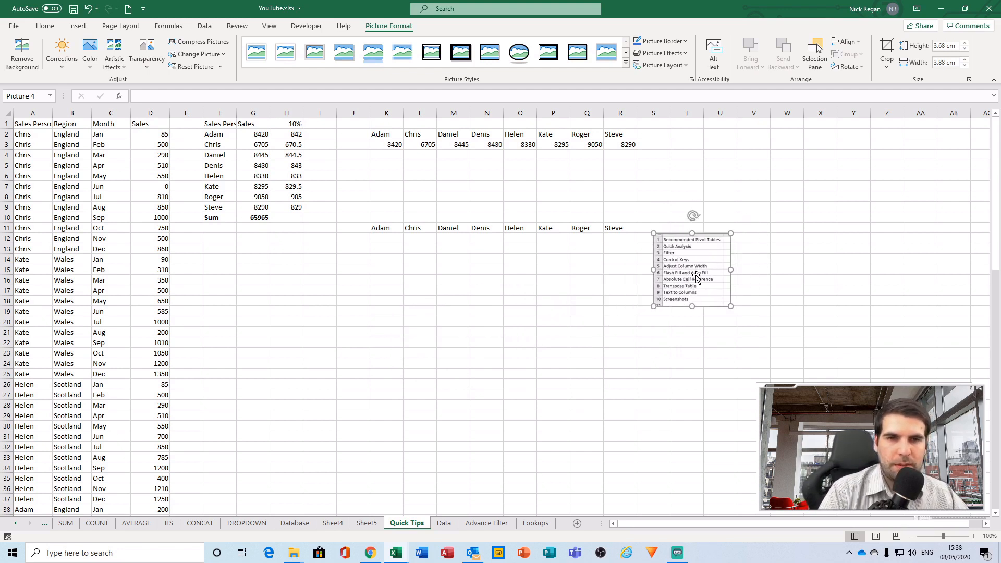
{"action": "left_click_drag", "start_coordinate": [700, 257], "coordinate": [477, 327]}
{"action": "key", "text": "Delete"}
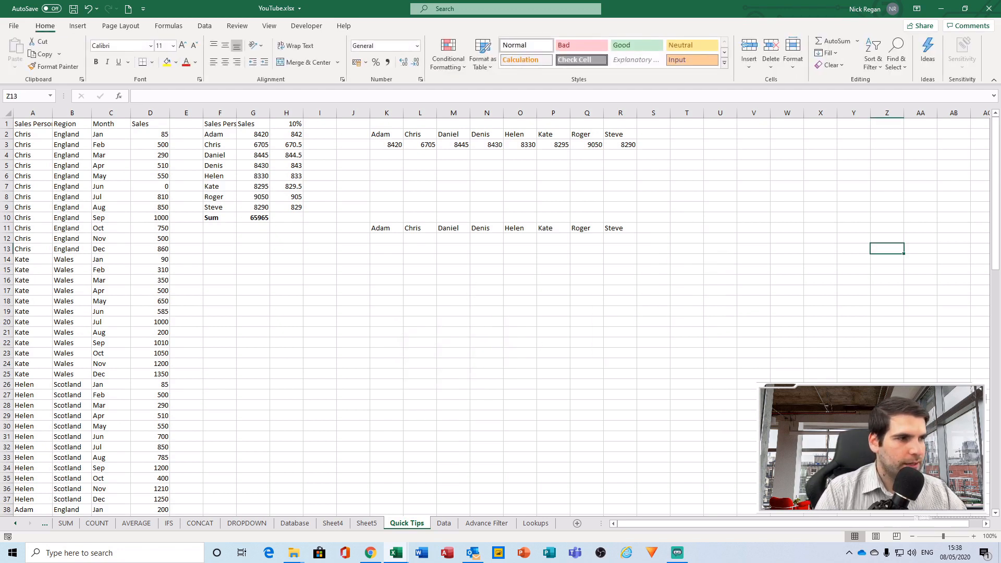